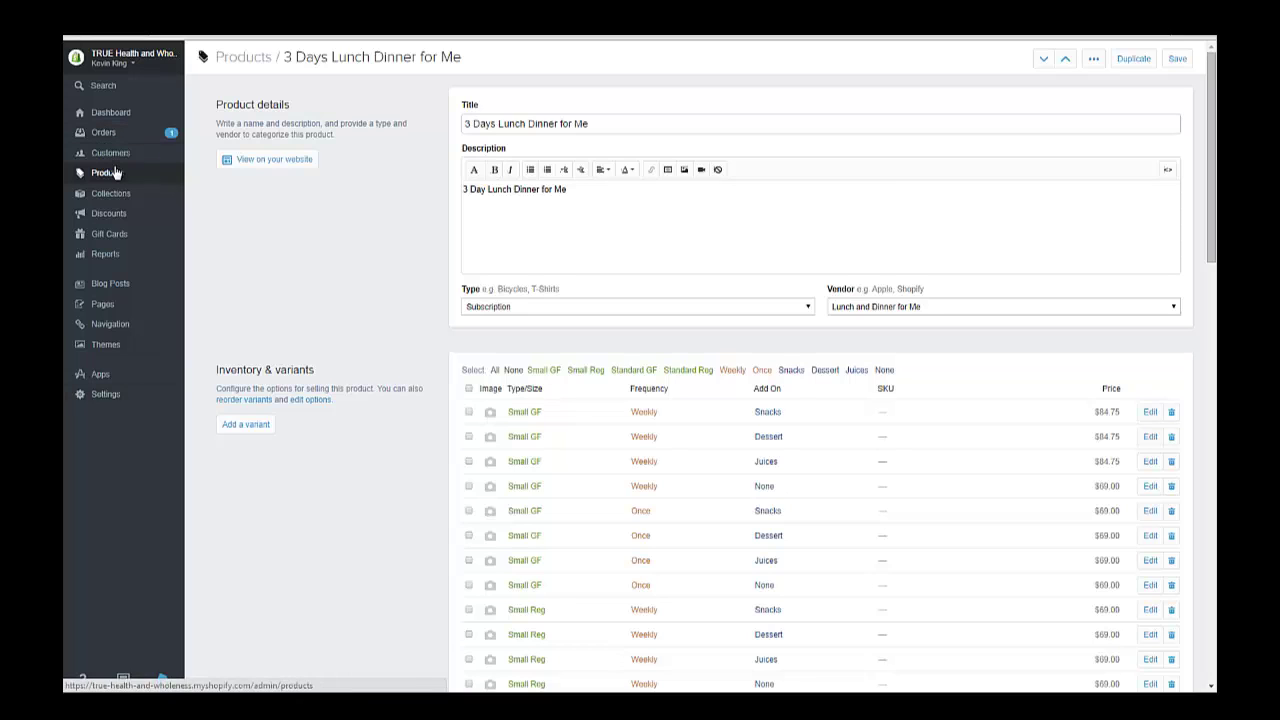
Open the ChargeBee Recurring Billing app from the installed apps to view the ChargeBee URL configuration.
click(106, 378)
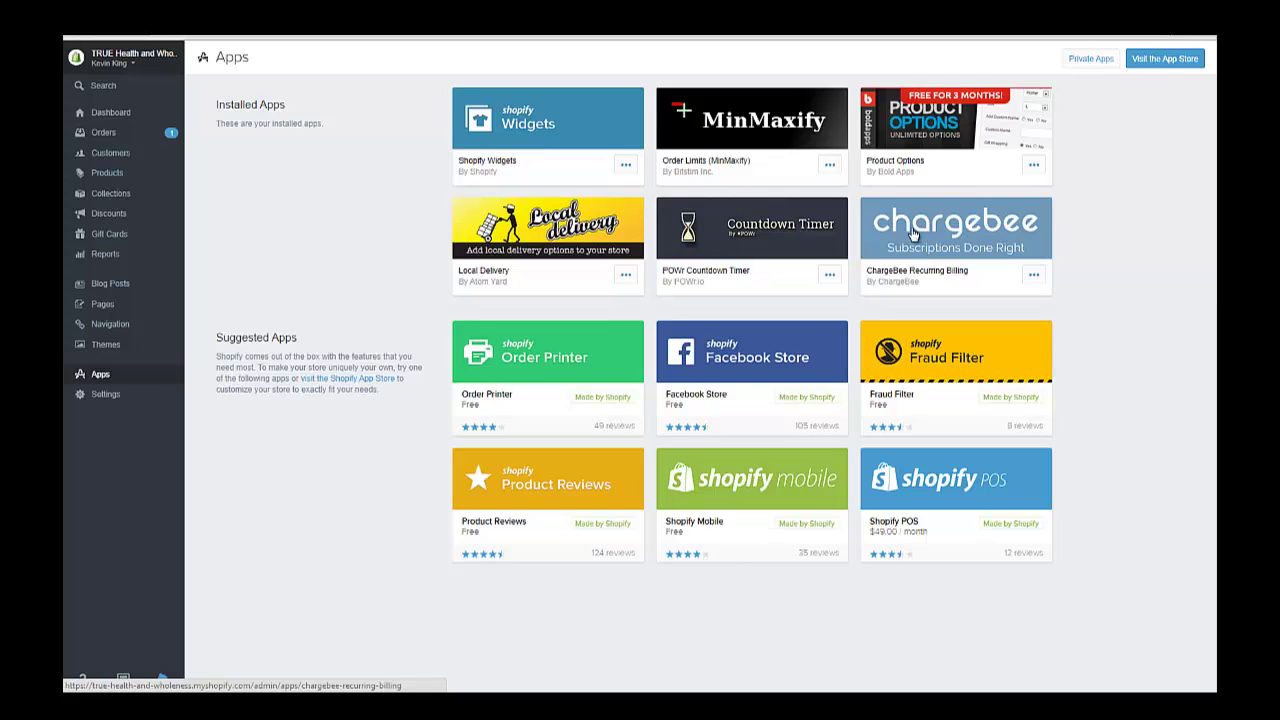
click(913, 234)
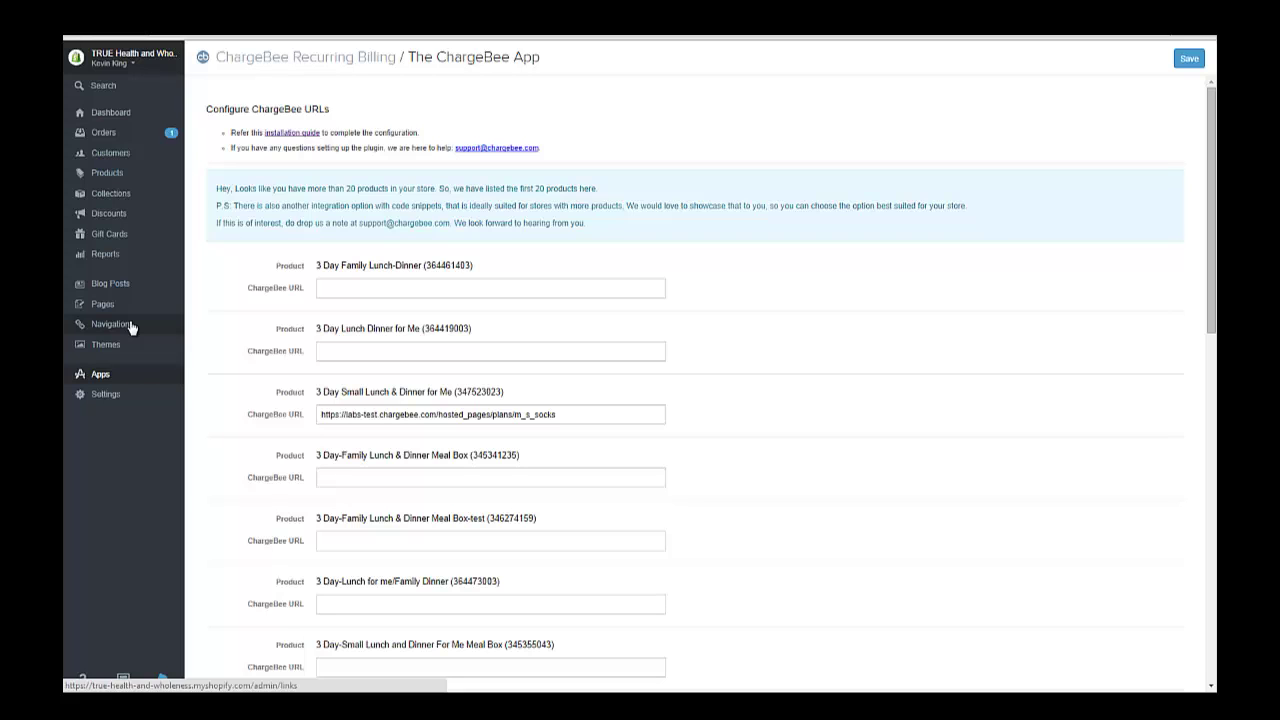
click(110, 378)
Open the 3 Days Lunch Dinner for Me product from the store's product list.
click(108, 178)
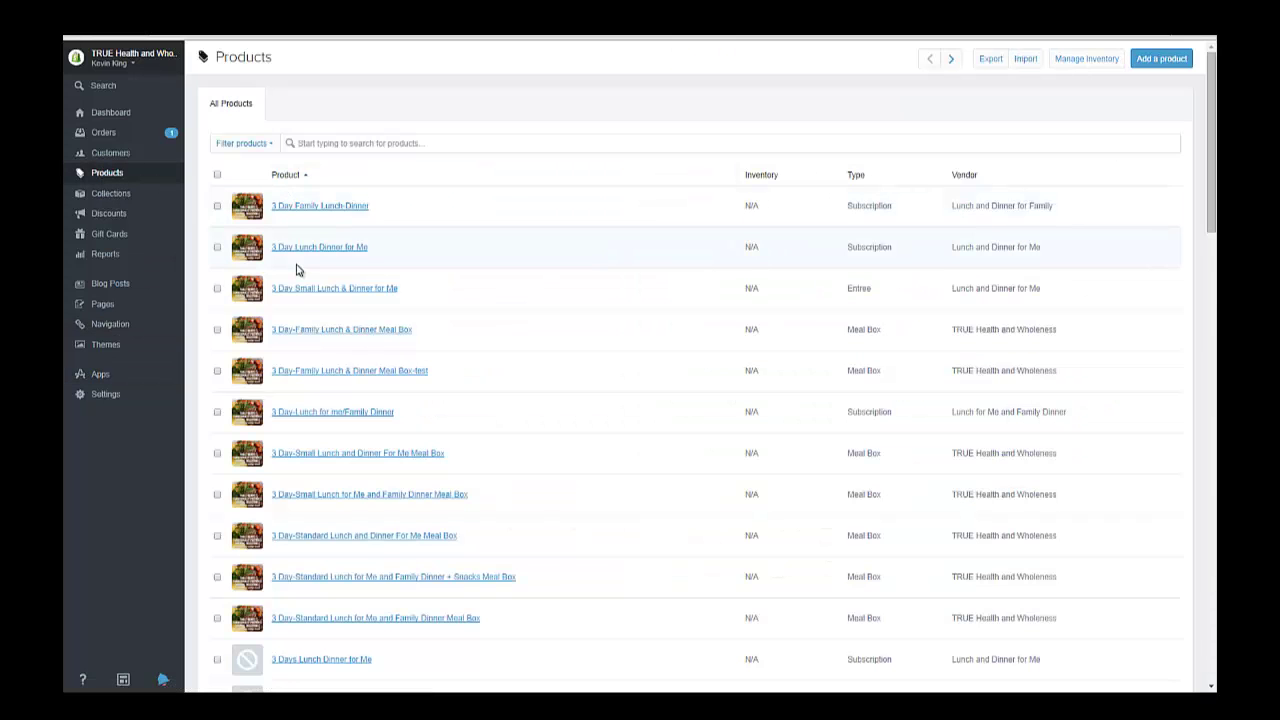
scroll(374, 268, down, 1)
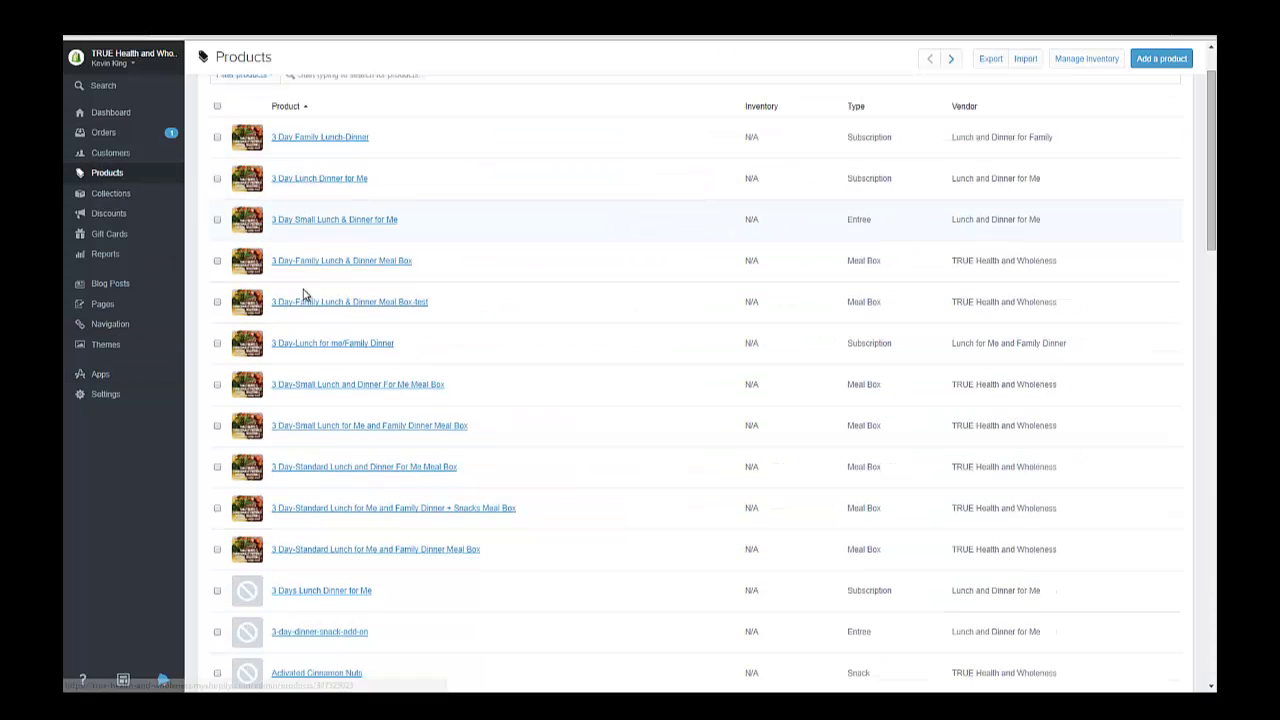
click(319, 592)
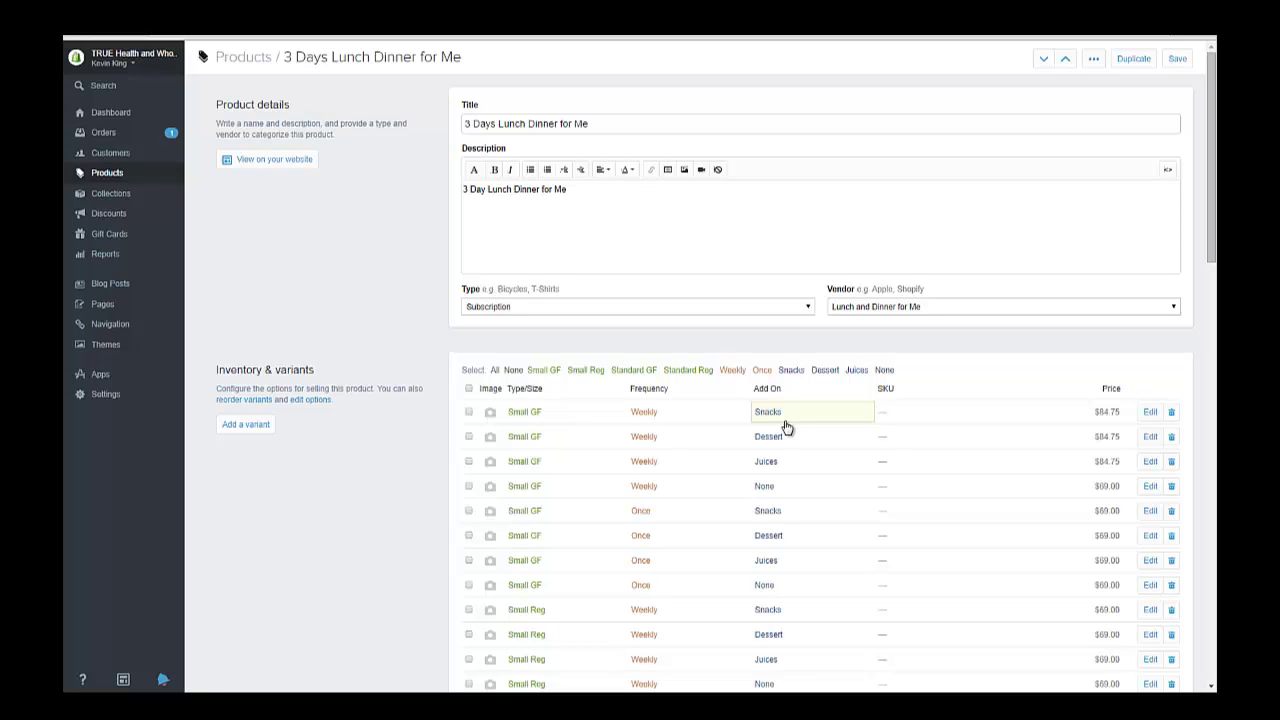
Examine the product's variants by type/size, frequency and add-on, along with its collections, tags and URL handle.
scroll(786, 427, down, 1)
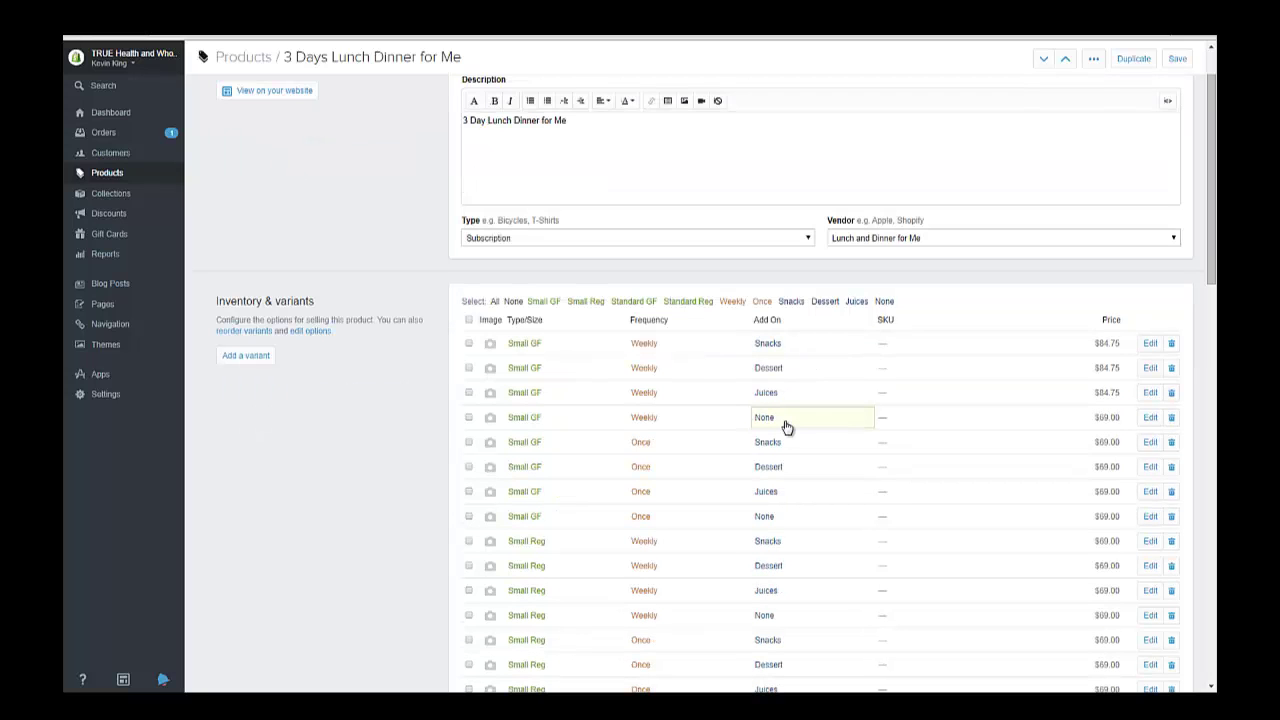
scroll(786, 427, down, 5)
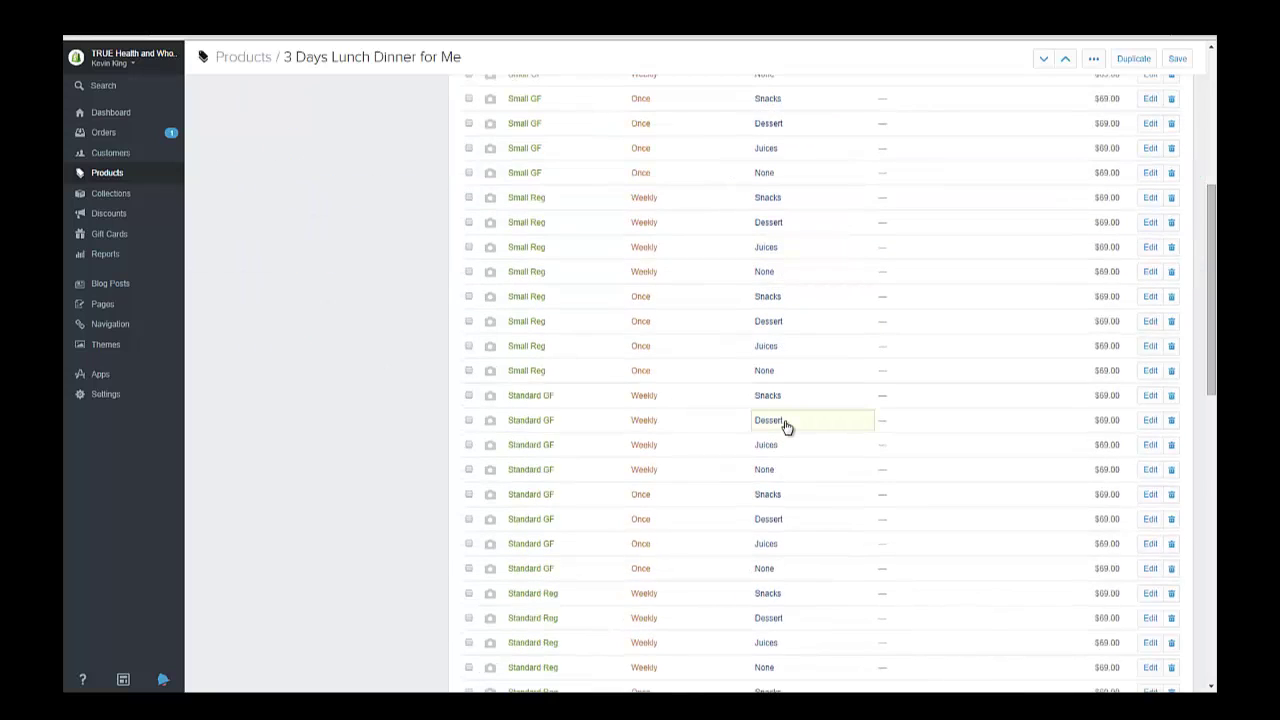
scroll(786, 427, down, 4)
scroll(786, 427, up, 10)
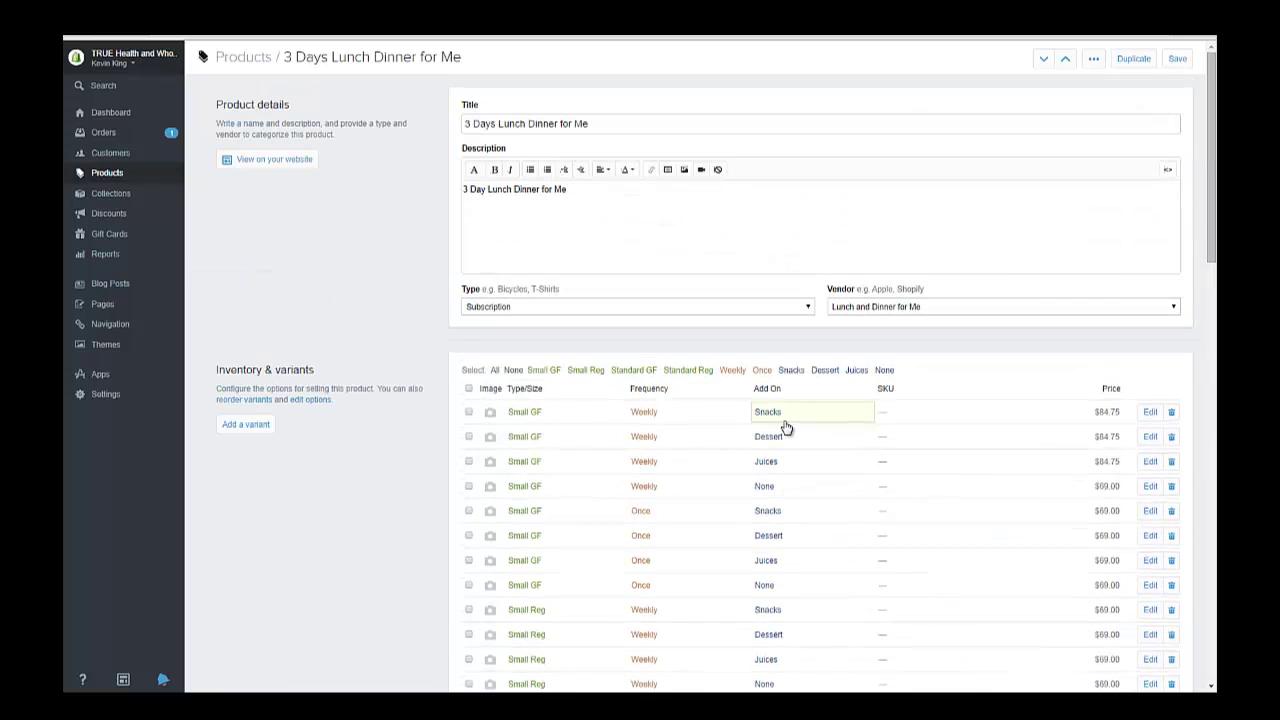
scroll(786, 427, down, 14)
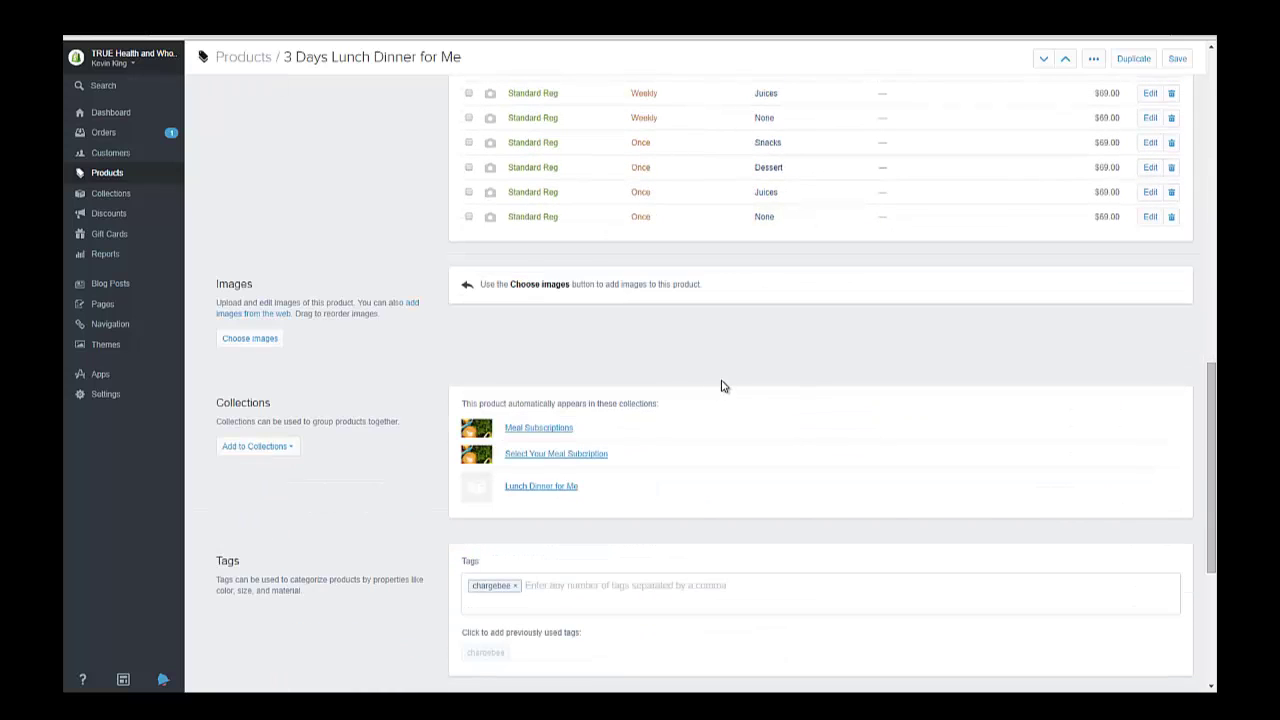
scroll(722, 386, down, 3)
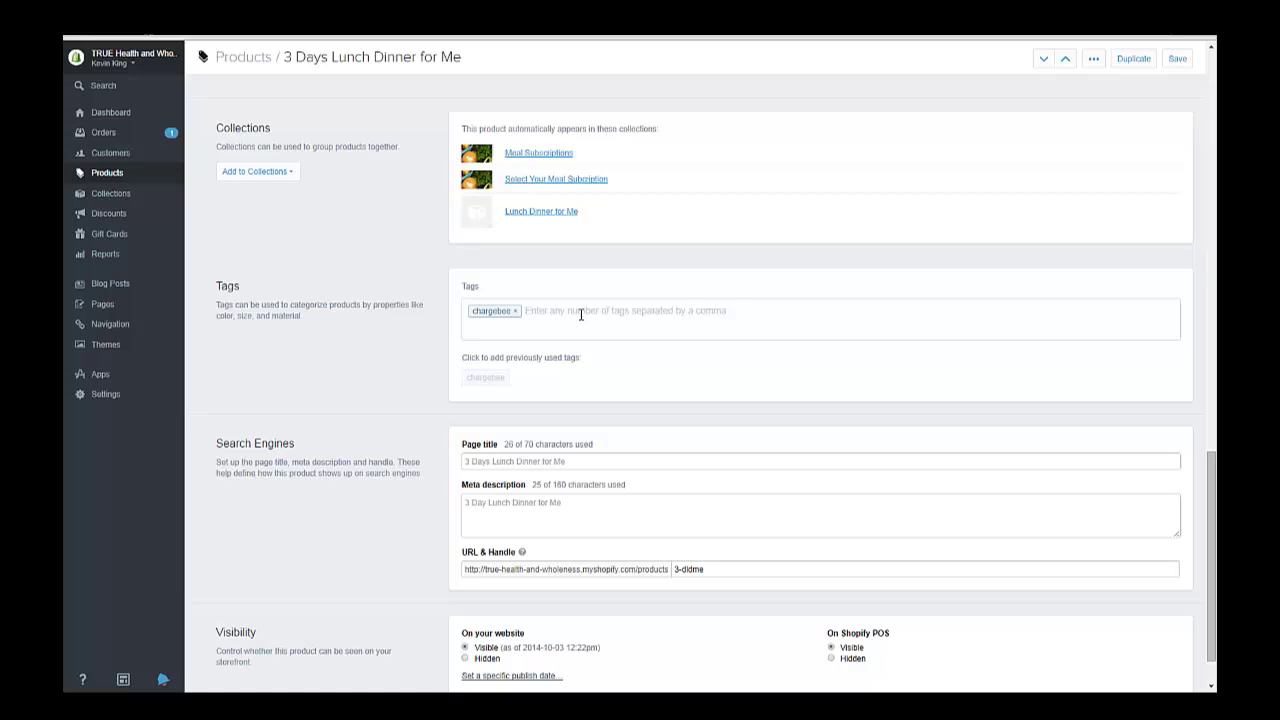
scroll(580, 316, up, 15)
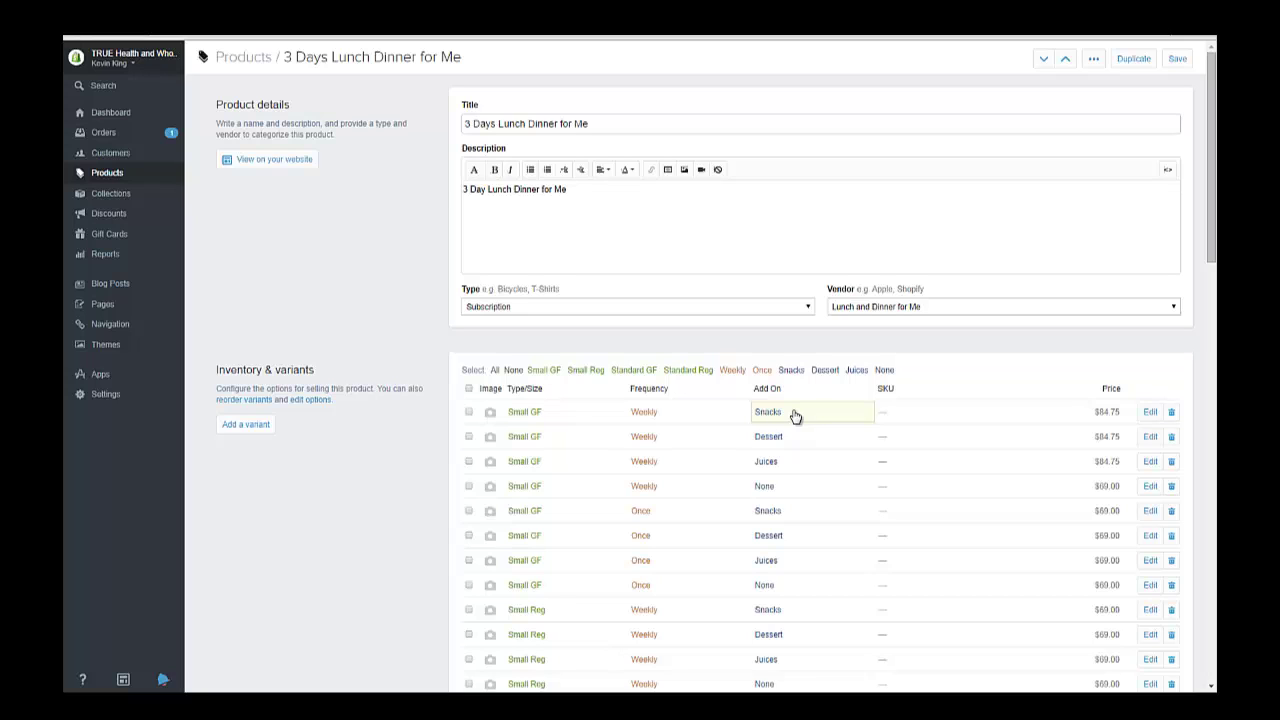
View the product on the website, and add its Small GF, Weekly, Snacks variant to the cart to subscribe.
click(295, 162)
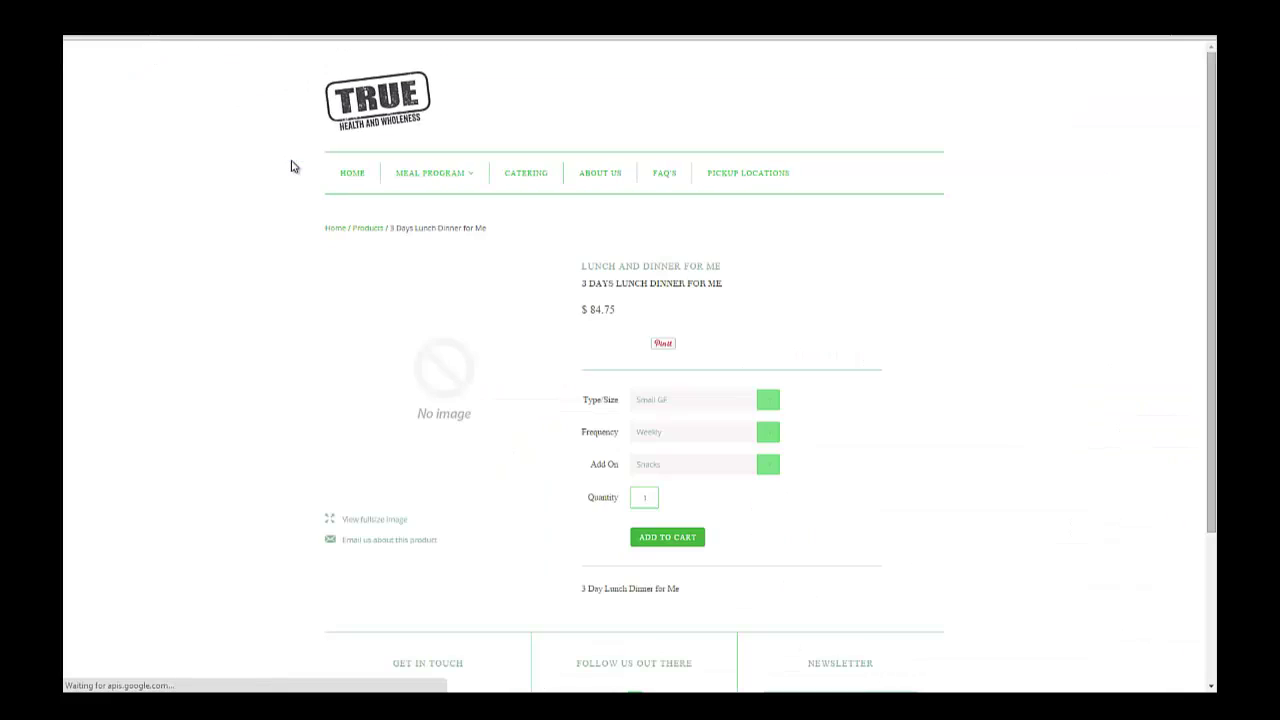
mouse_move(465, 173)
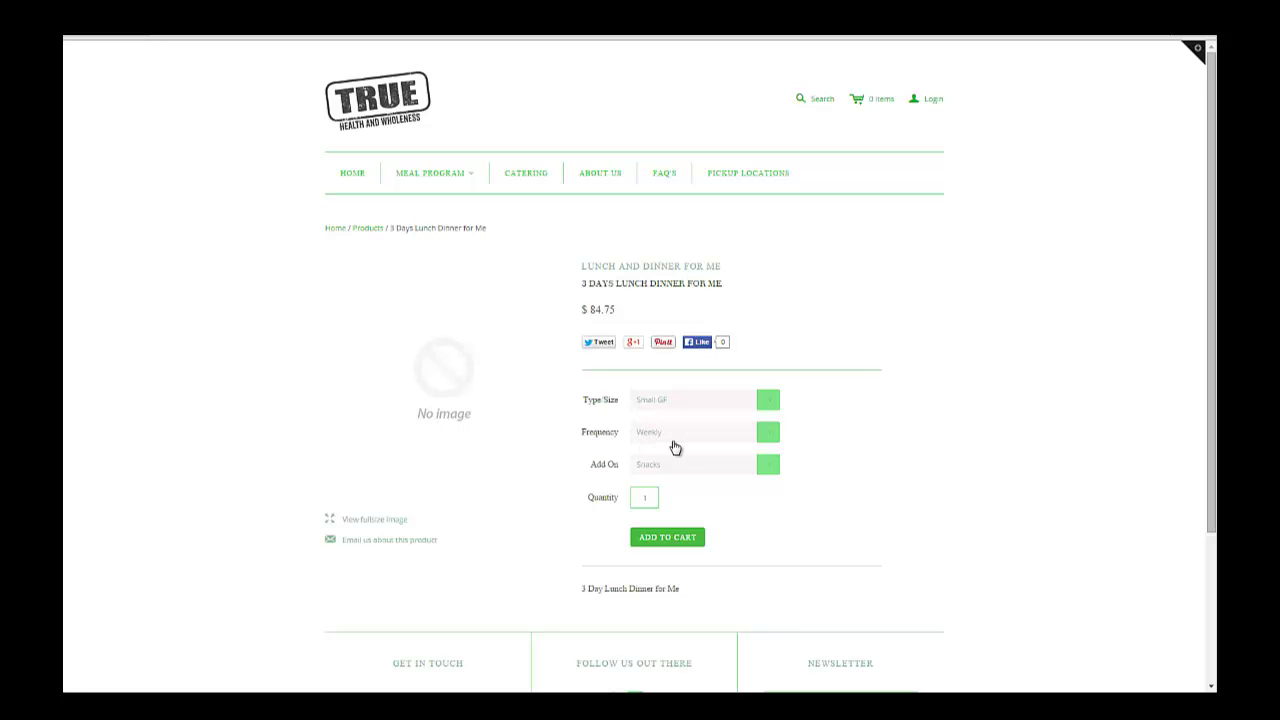
click(667, 543)
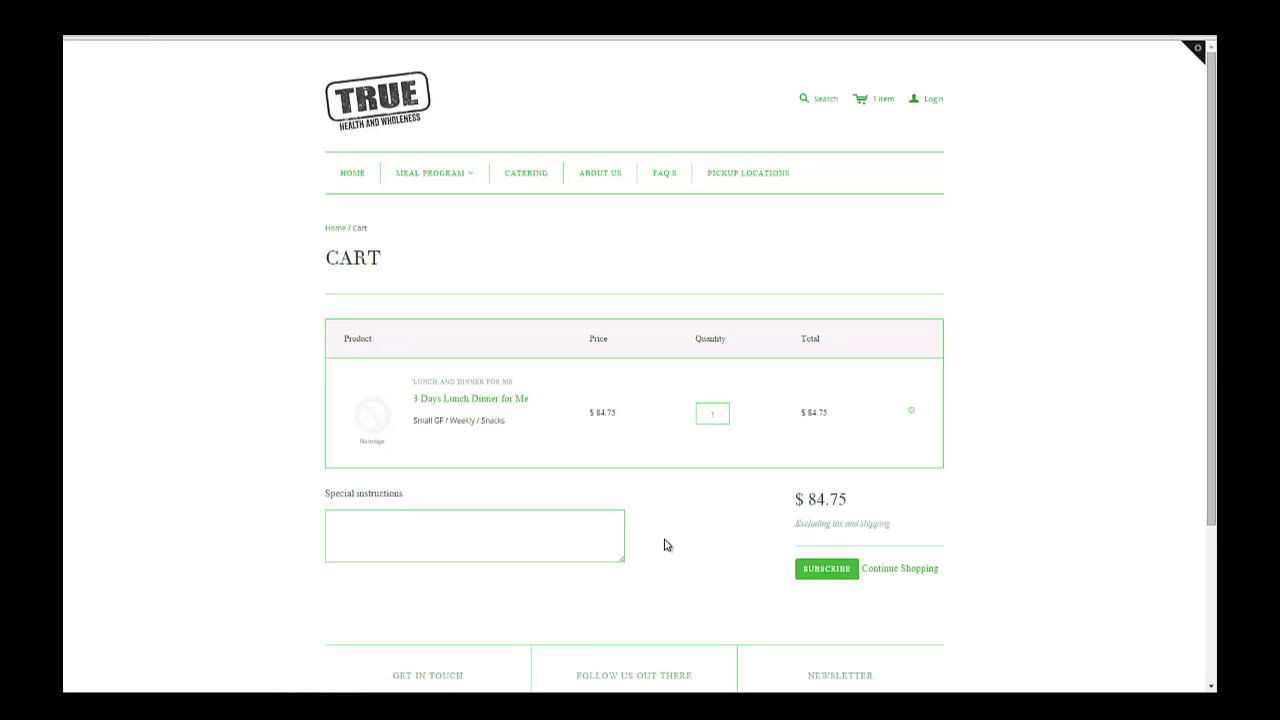
click(827, 569)
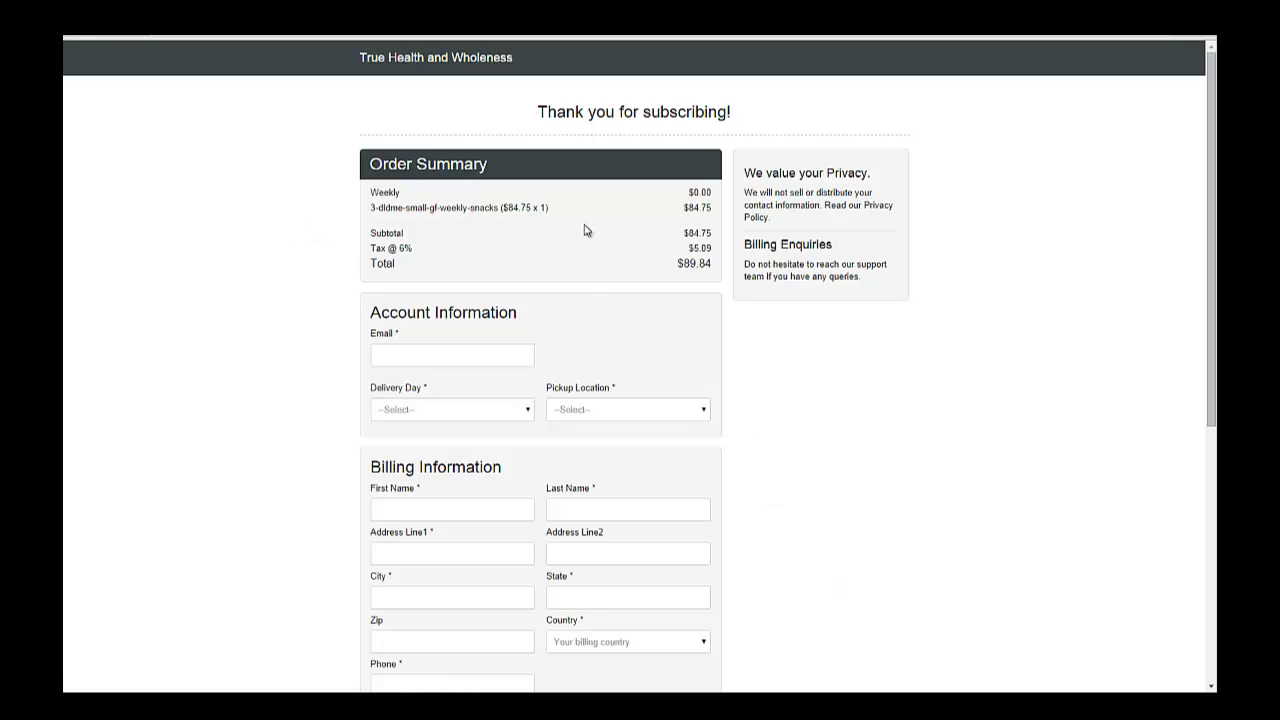
Examine the subscription checkout form, including the order summary and the delivery day and pickup location choices.
scroll(590, 302, down, 1)
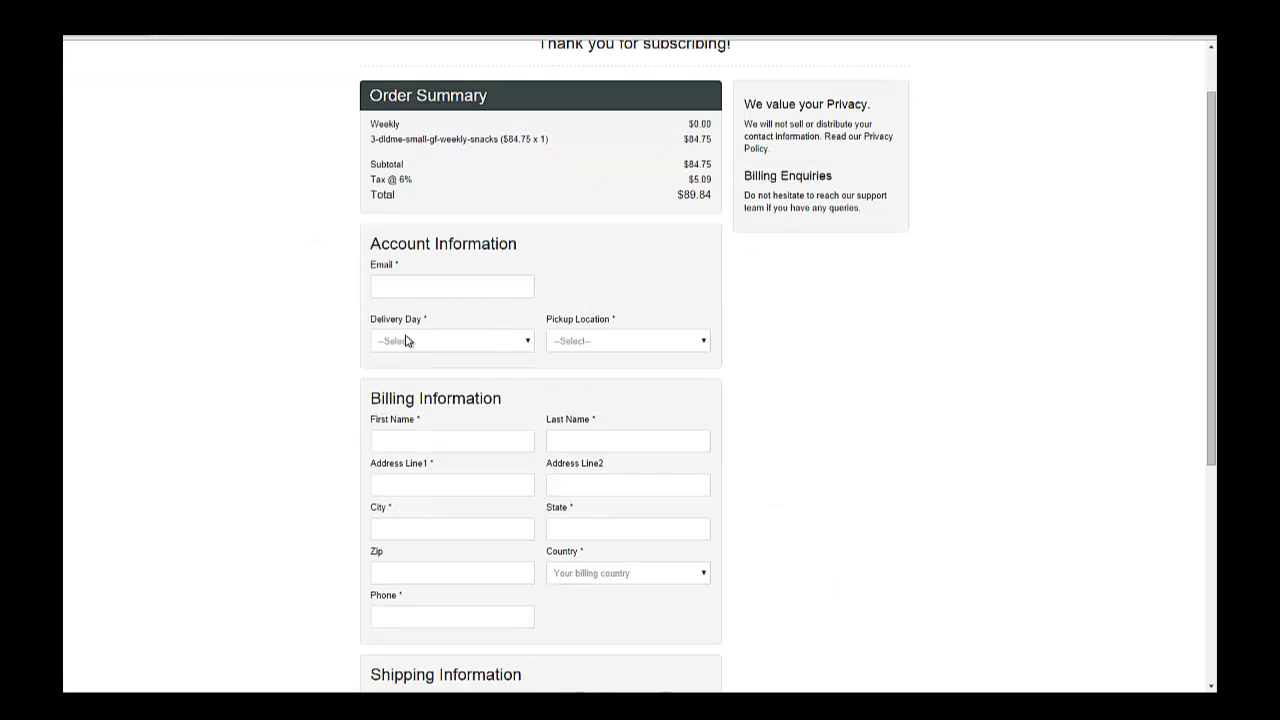
scroll(405, 341, up, 1)
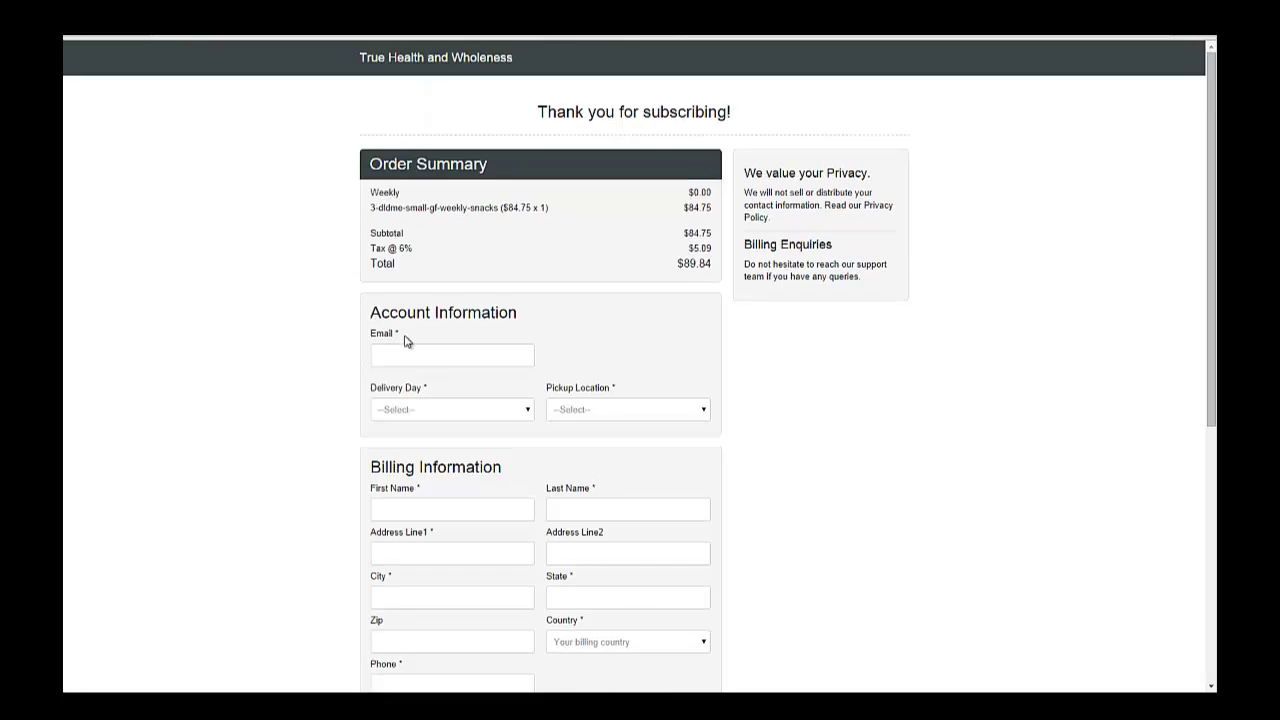
scroll(405, 341, down, 1)
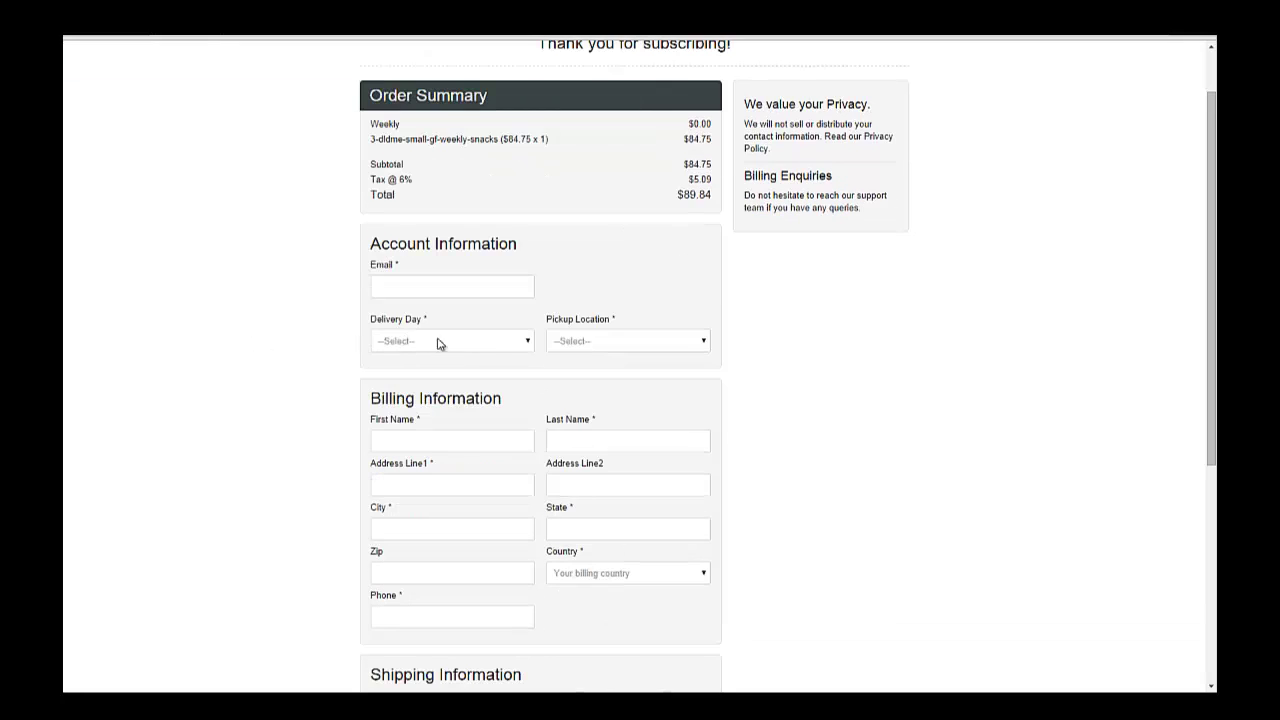
click(530, 344)
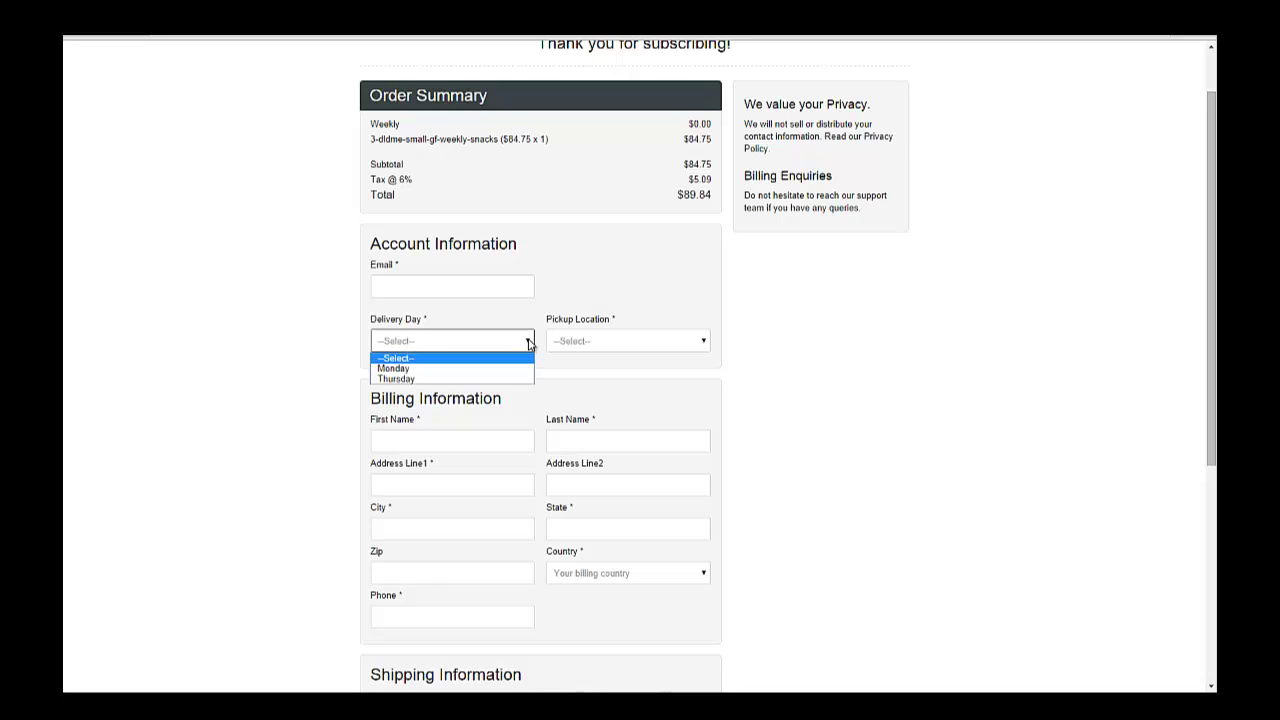
click(530, 344)
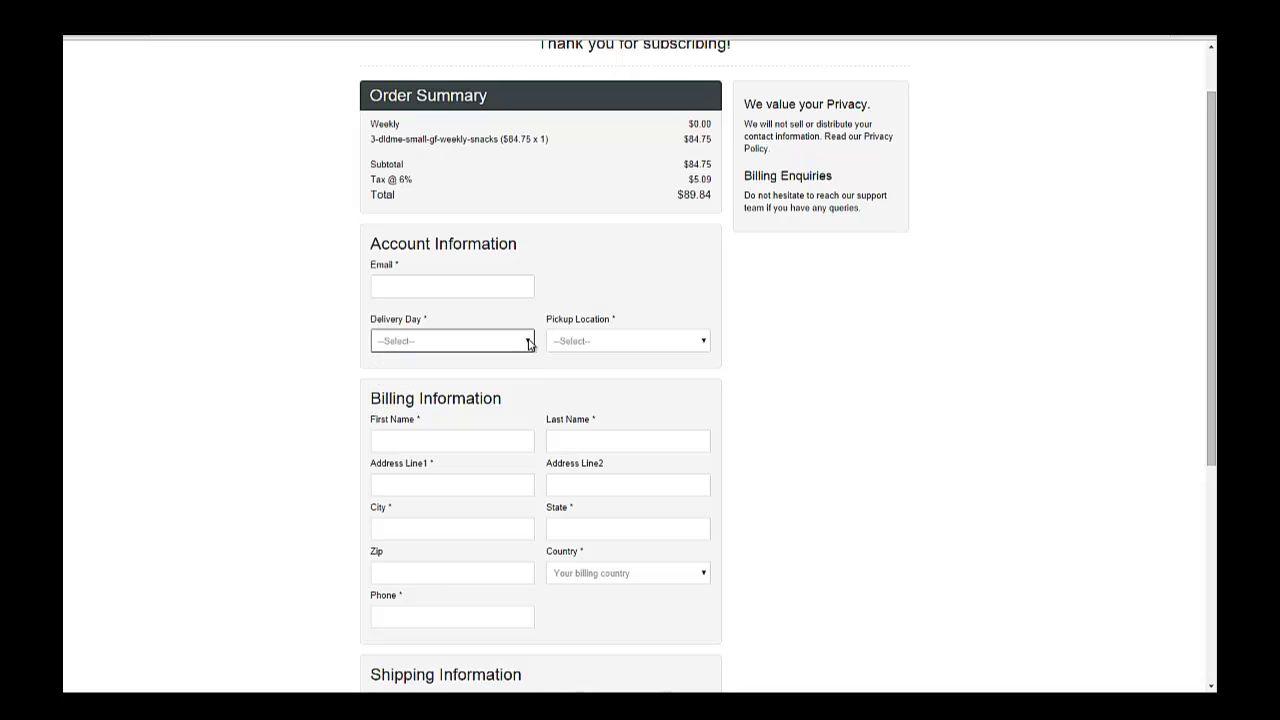
click(647, 344)
click(647, 344)
click(518, 346)
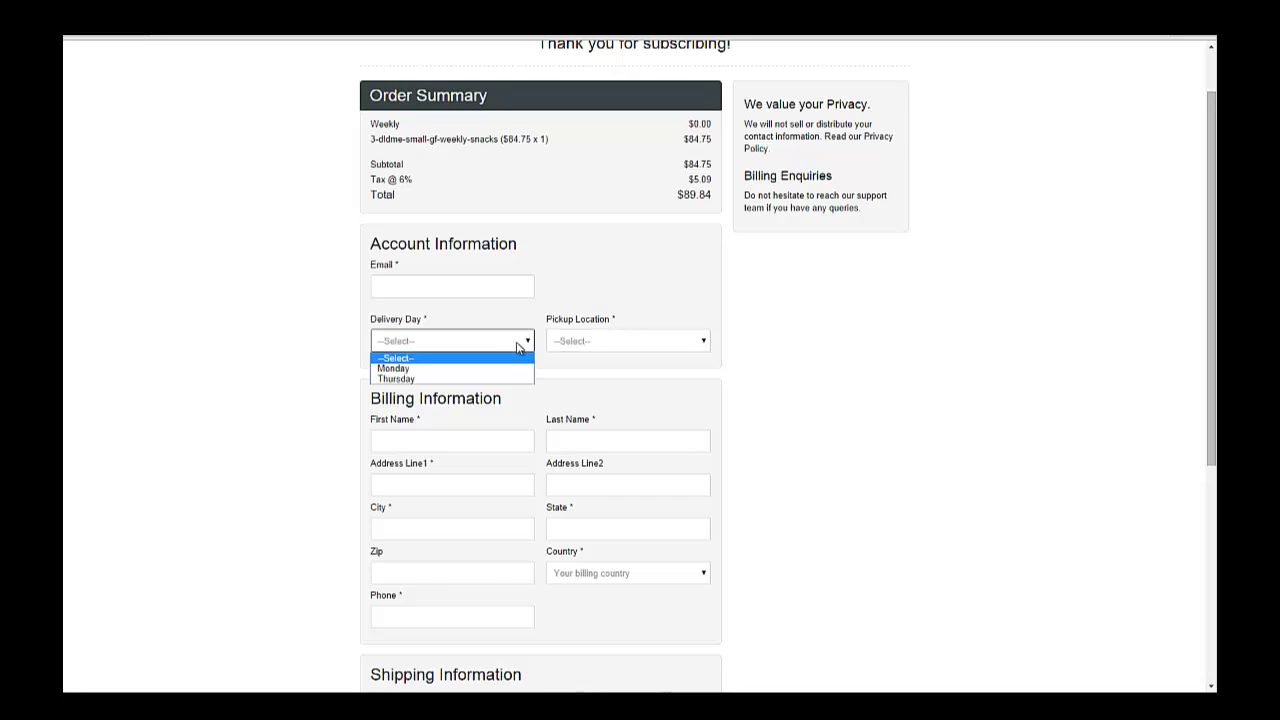
click(518, 346)
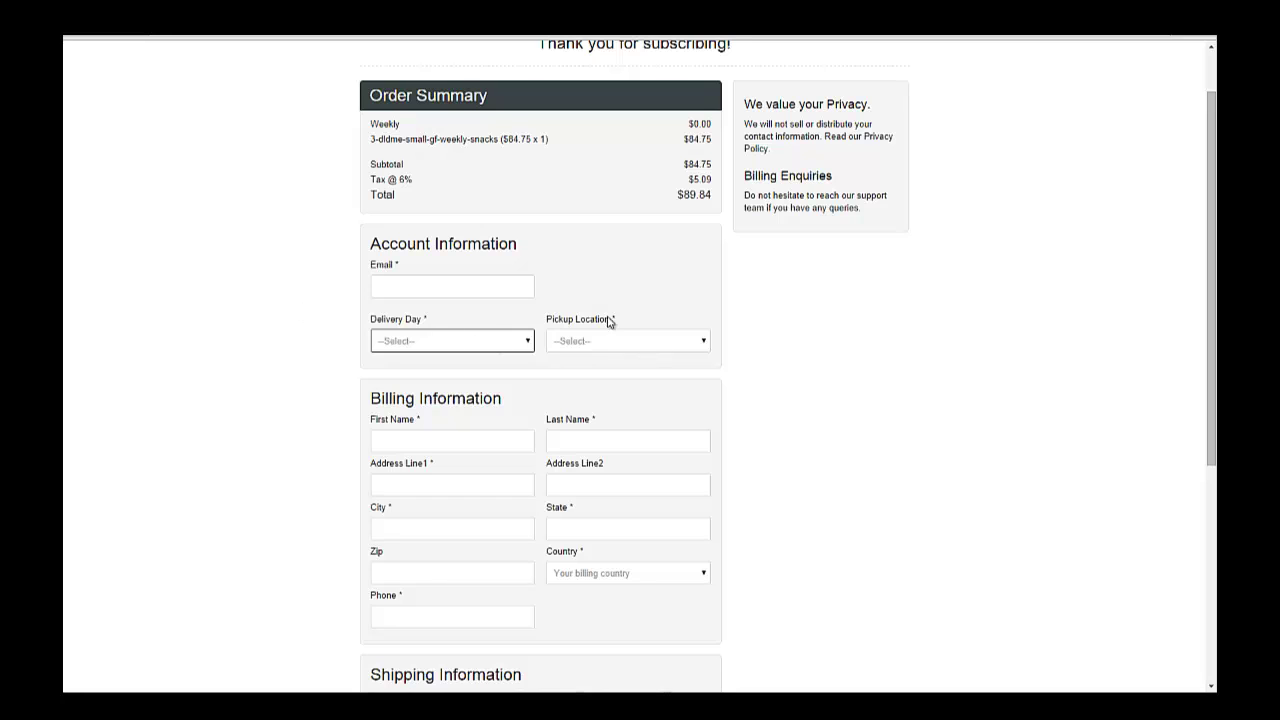
Switch back to the Shopify admin page of 3 Days Lunch Dinner for Me and review its variant list.
scroll(378, 343, up, 1)
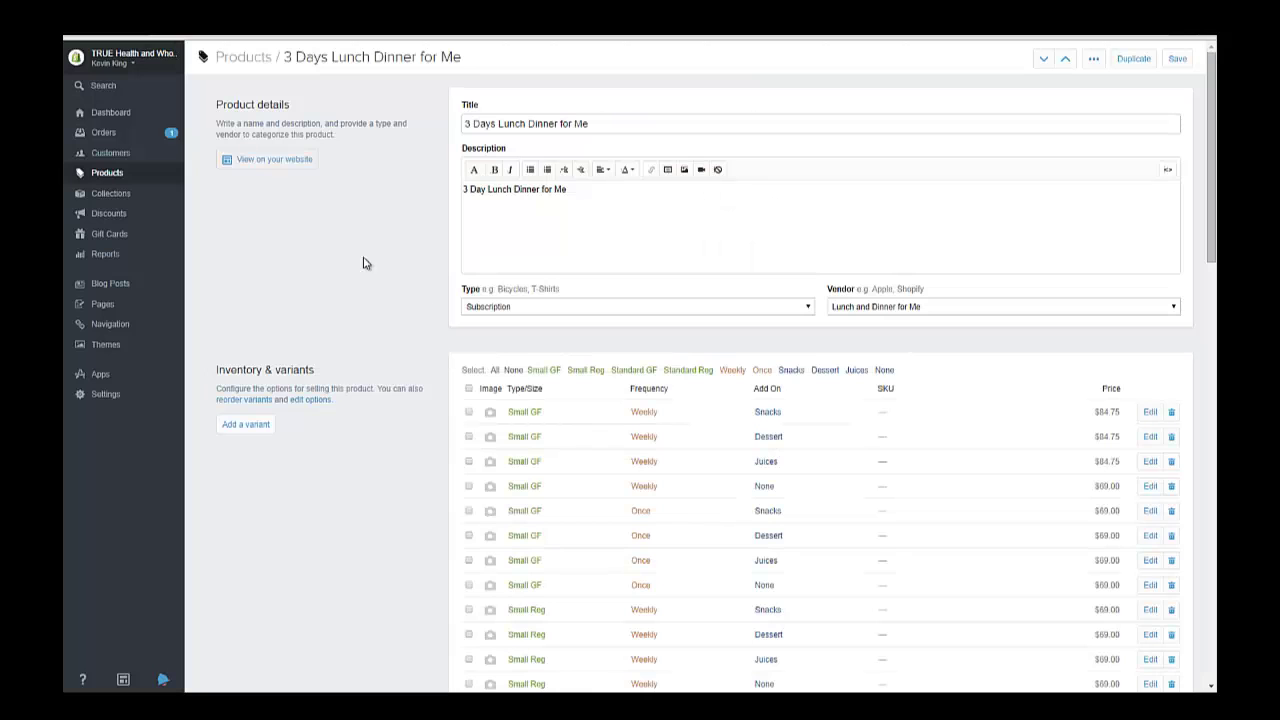
scroll(400, 354, down, 2)
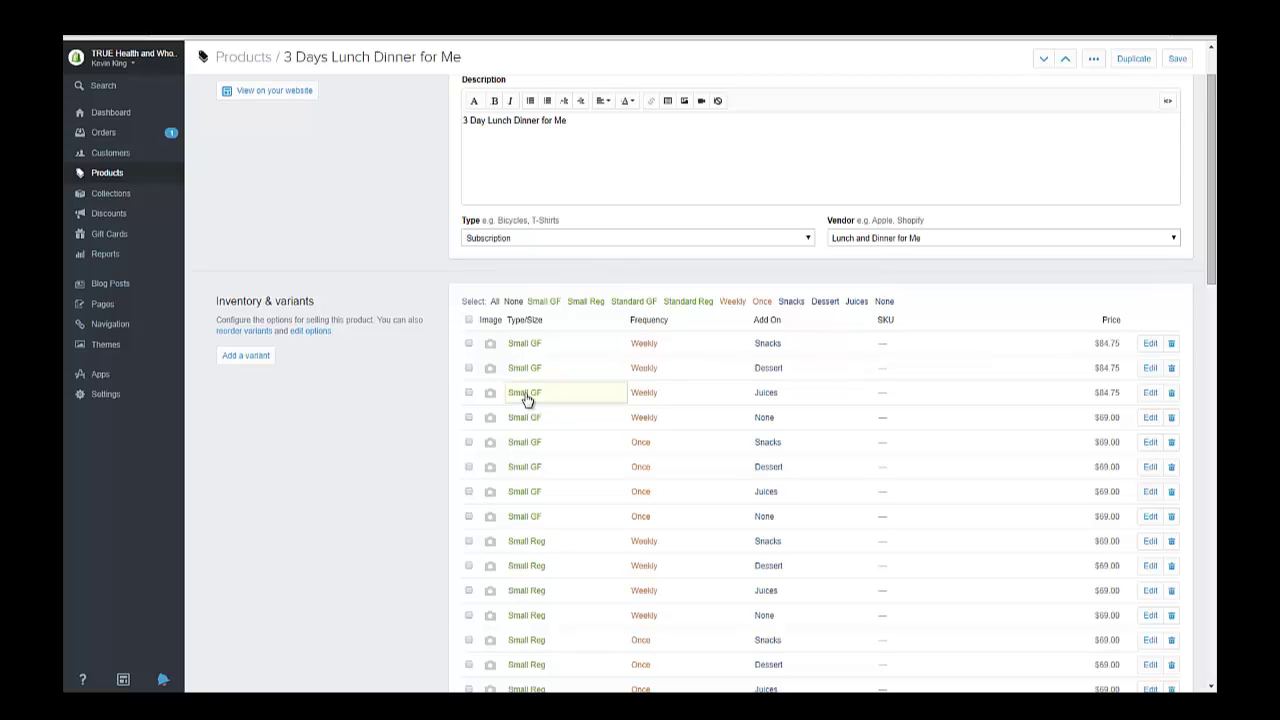
scroll(527, 399, up, 1)
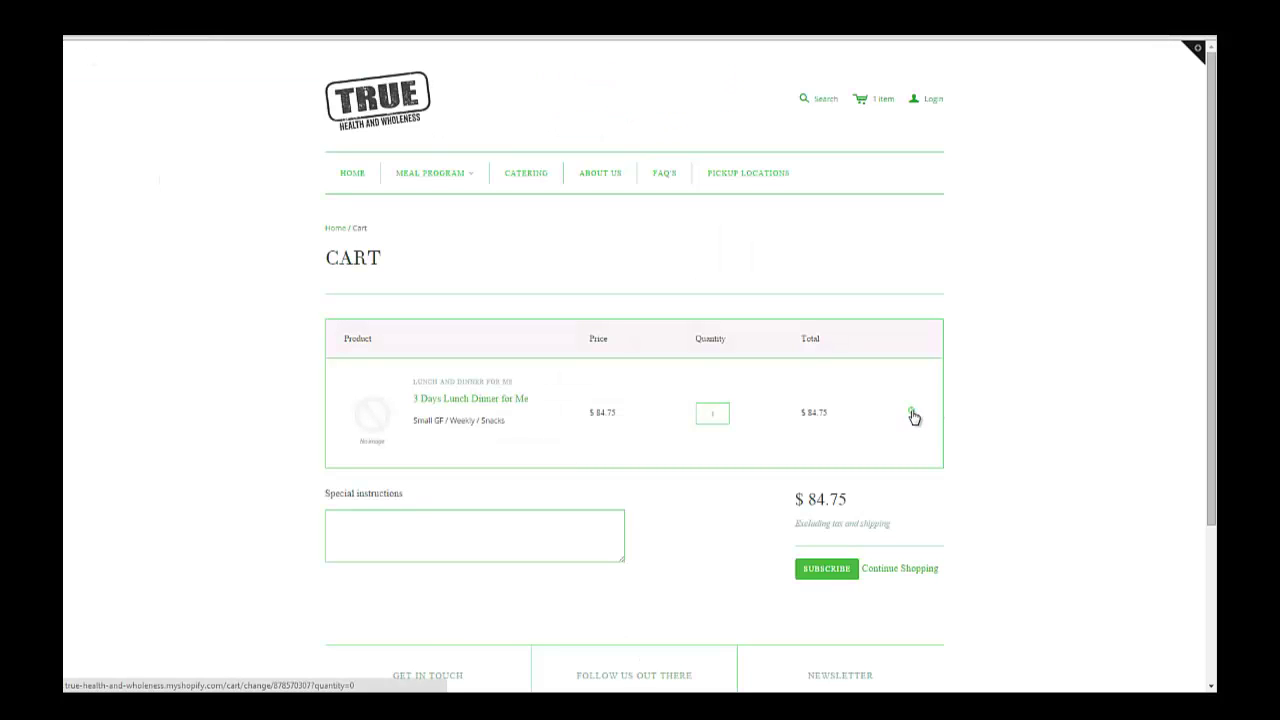
Remove the Snacks variant from the storefront cart and reopen 3 Days Lunch Dinner for Me through Subscription Meal Options.
click(913, 416)
mouse_move(416, 167)
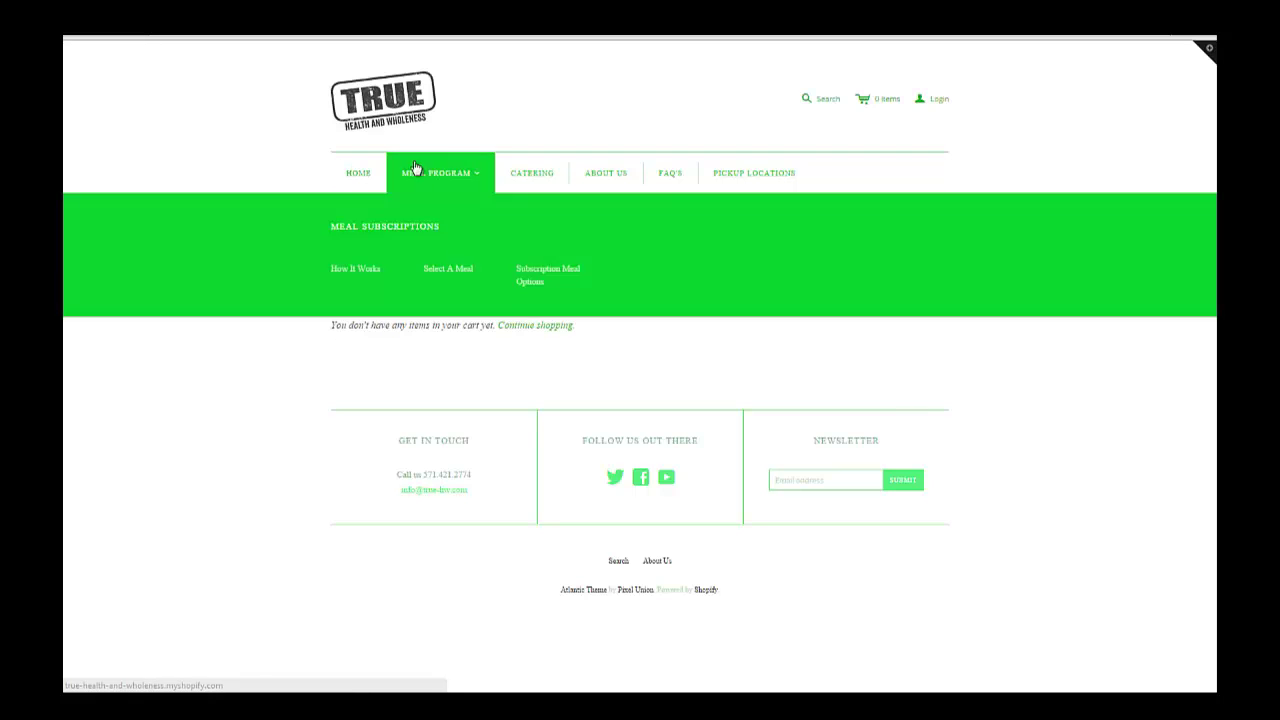
click(528, 276)
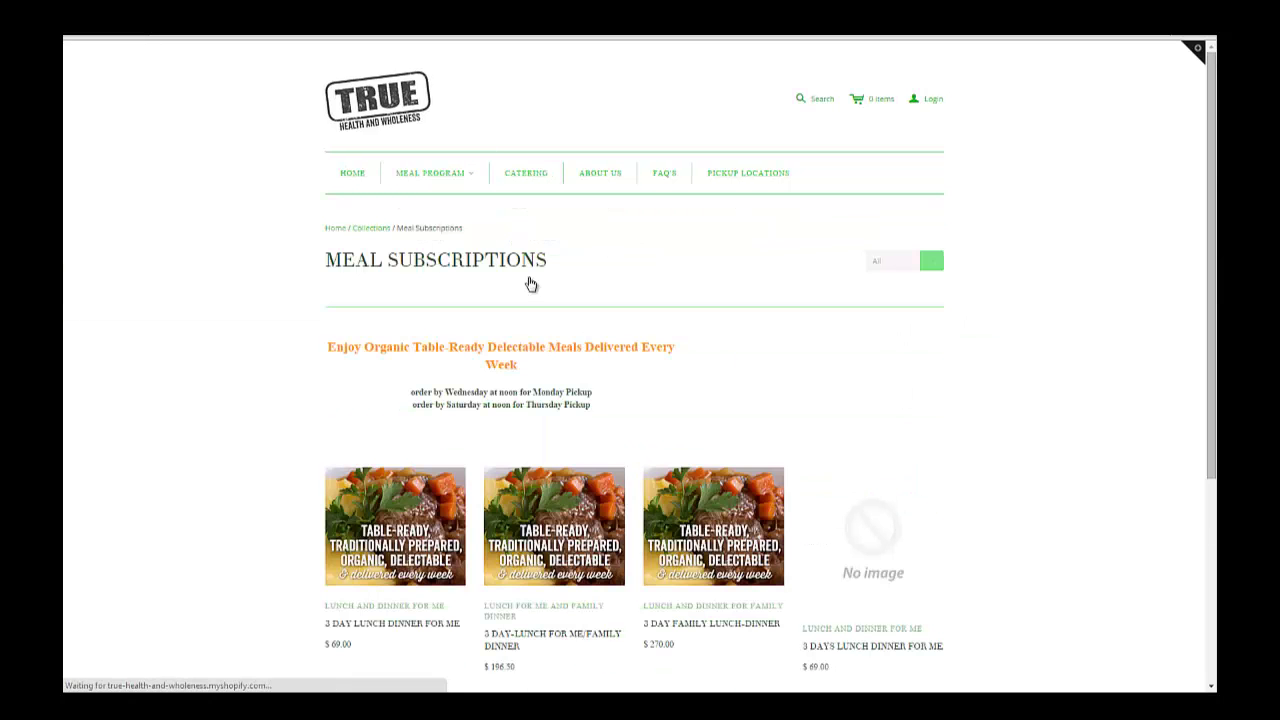
click(885, 575)
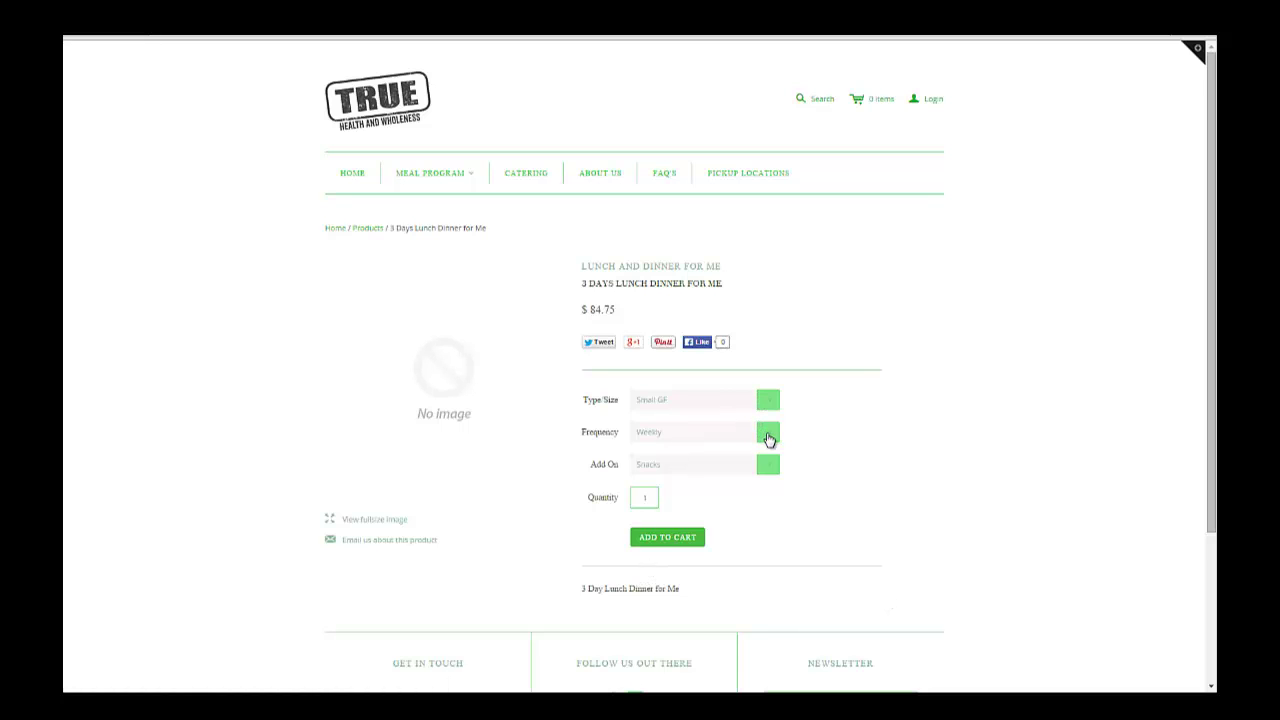
Choose the Juices add-on for the Small GF weekly plan, add it to the cart and subscribe.
click(769, 468)
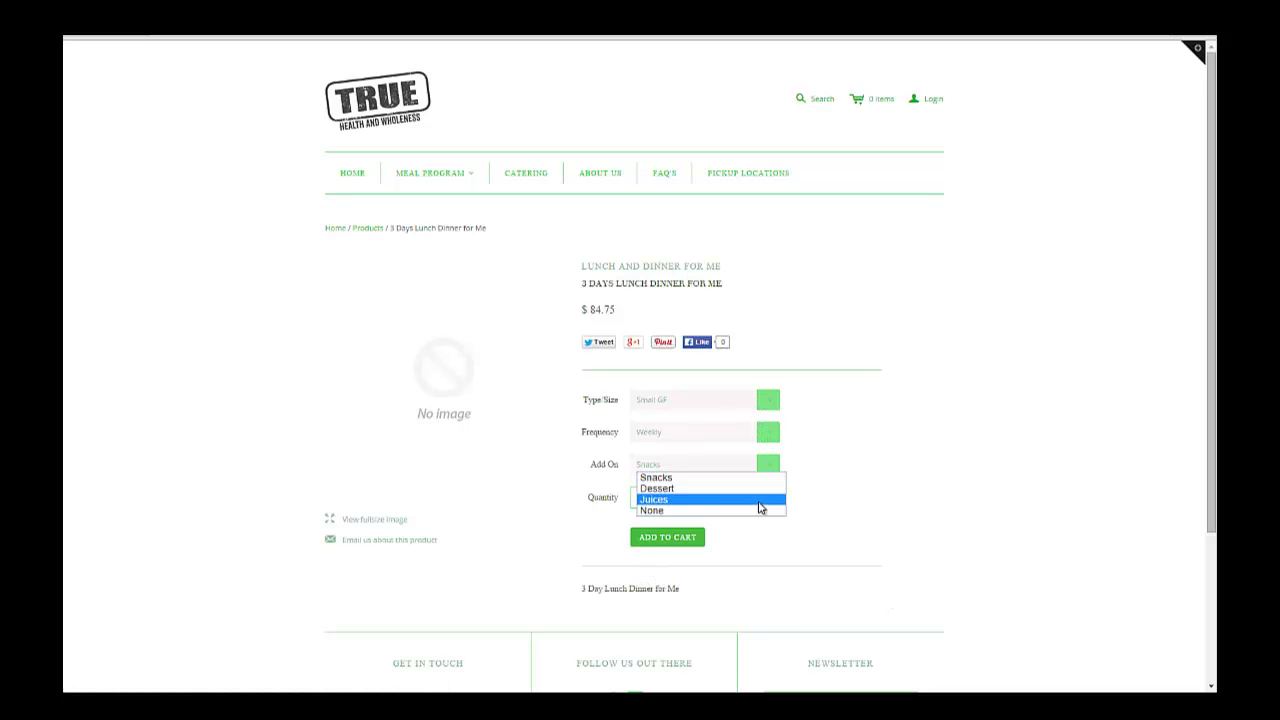
click(759, 503)
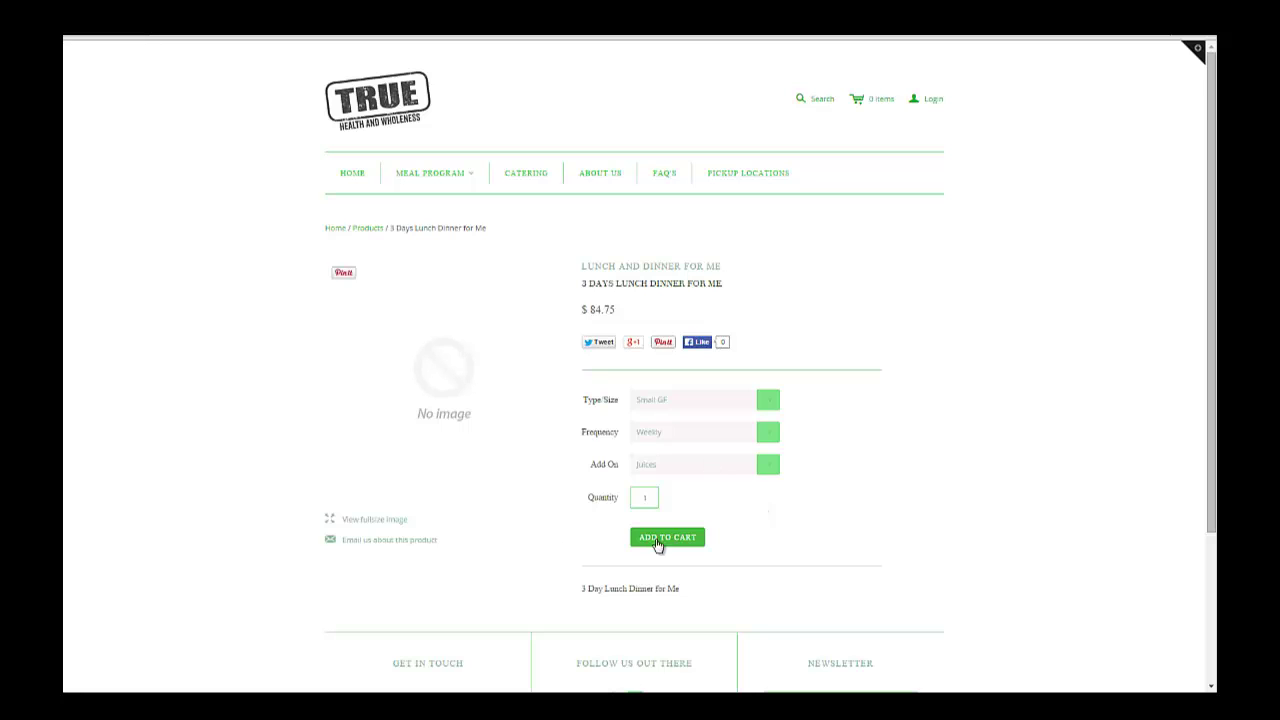
click(691, 538)
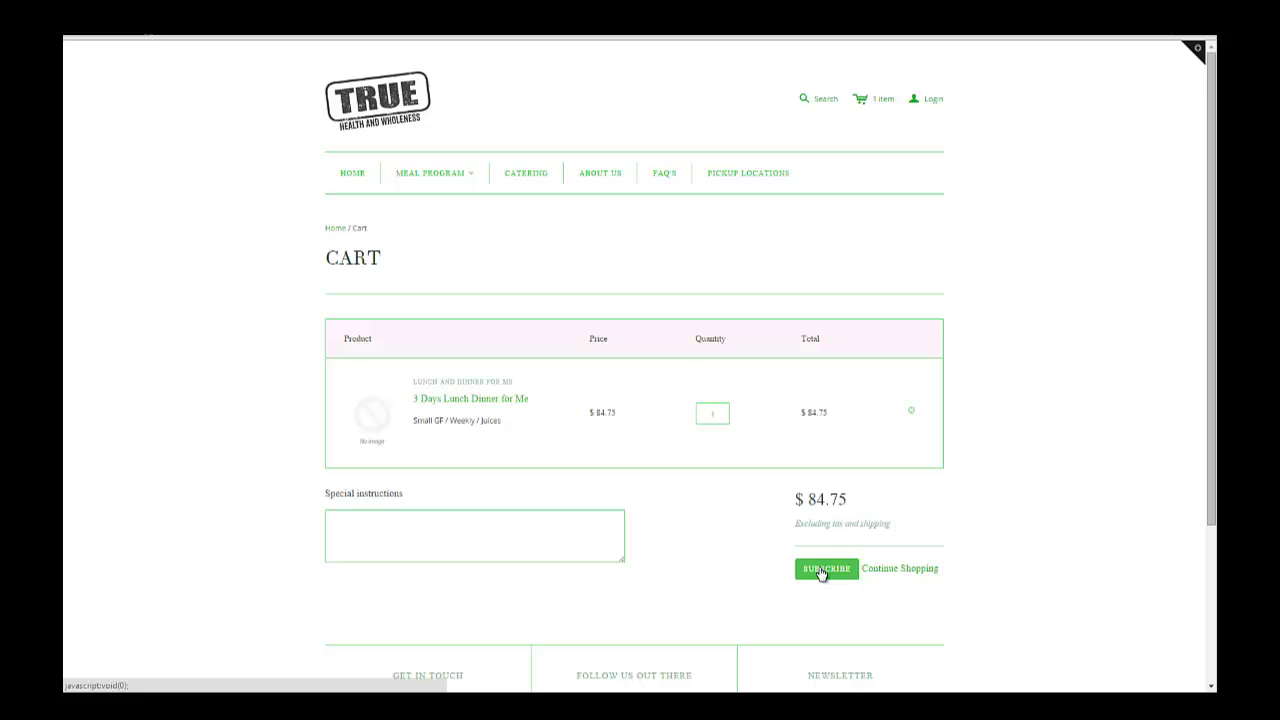
click(825, 569)
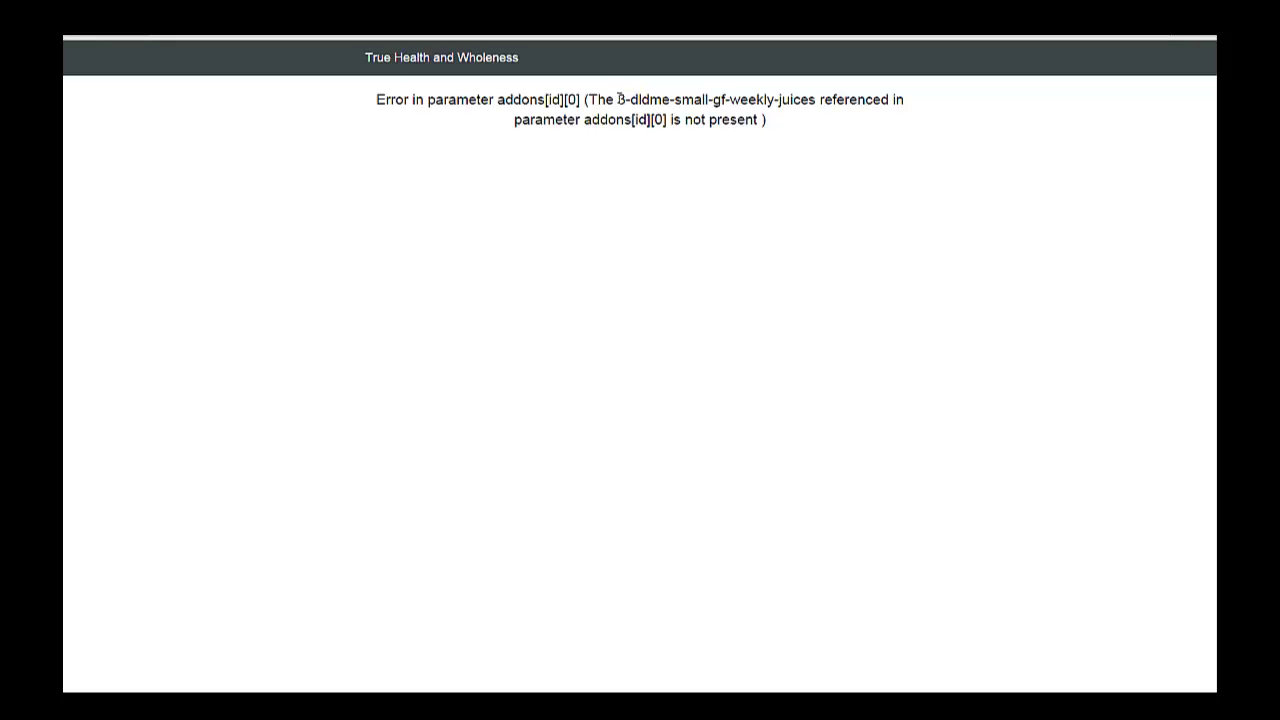
Copy the add-on ID 3-dldme-small-gf-weekly-juices from the checkout error message.
drag(618, 98, 818, 100)
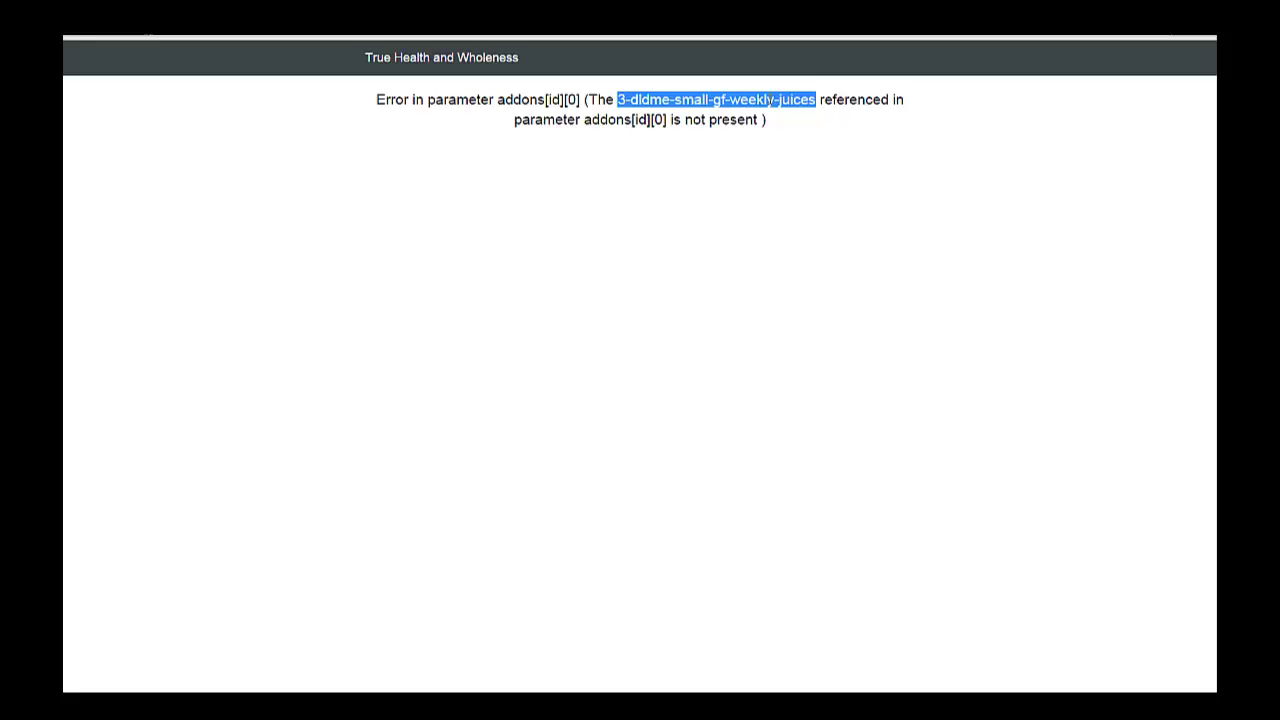
right_click(771, 100)
click(790, 108)
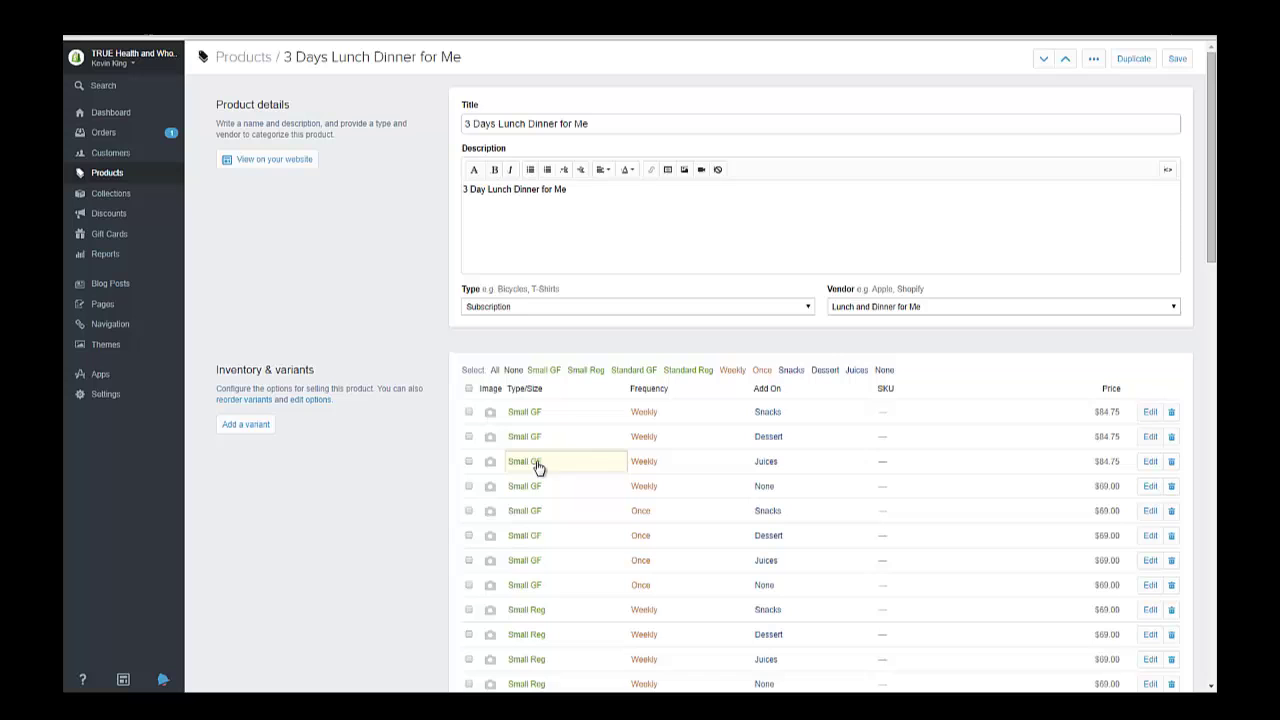
Look through the variant list and lower sections of the 3 Days Lunch Dinner for Me product page.
scroll(782, 470, down, 10)
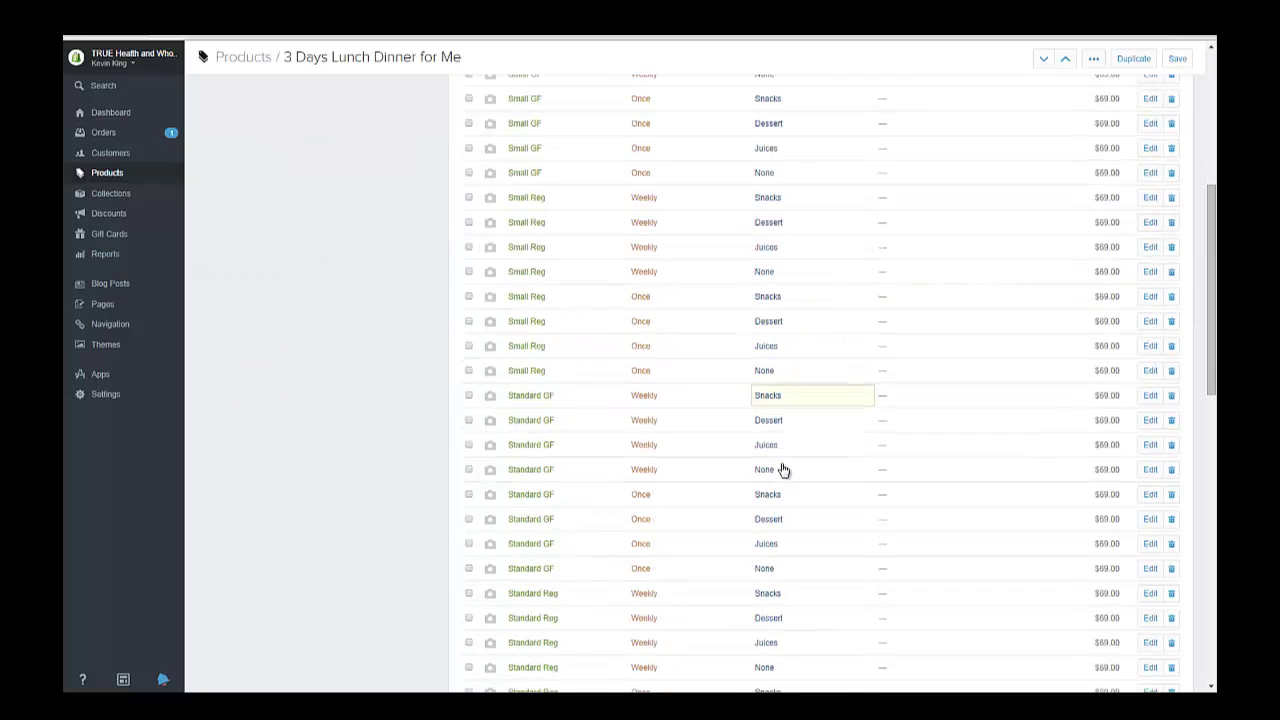
scroll(782, 470, down, 3)
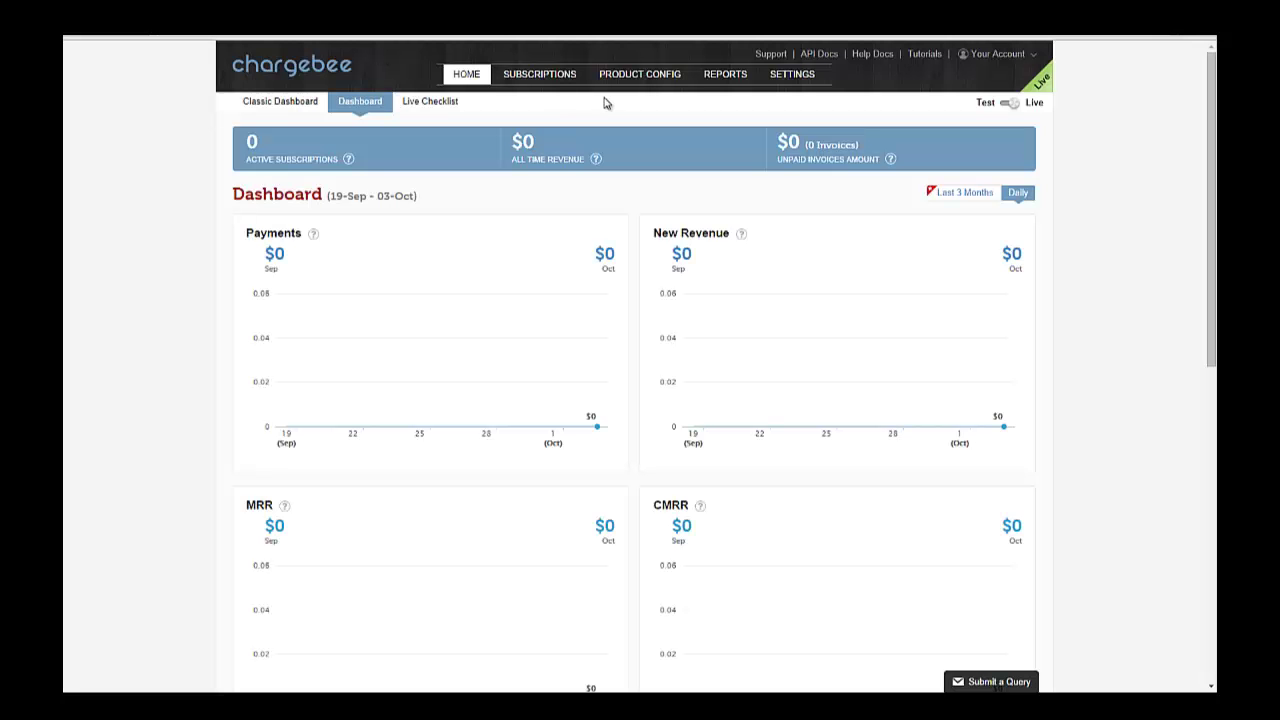
Switch to ChargeBee and start creating a new addon in the product configuration's addon list.
click(623, 77)
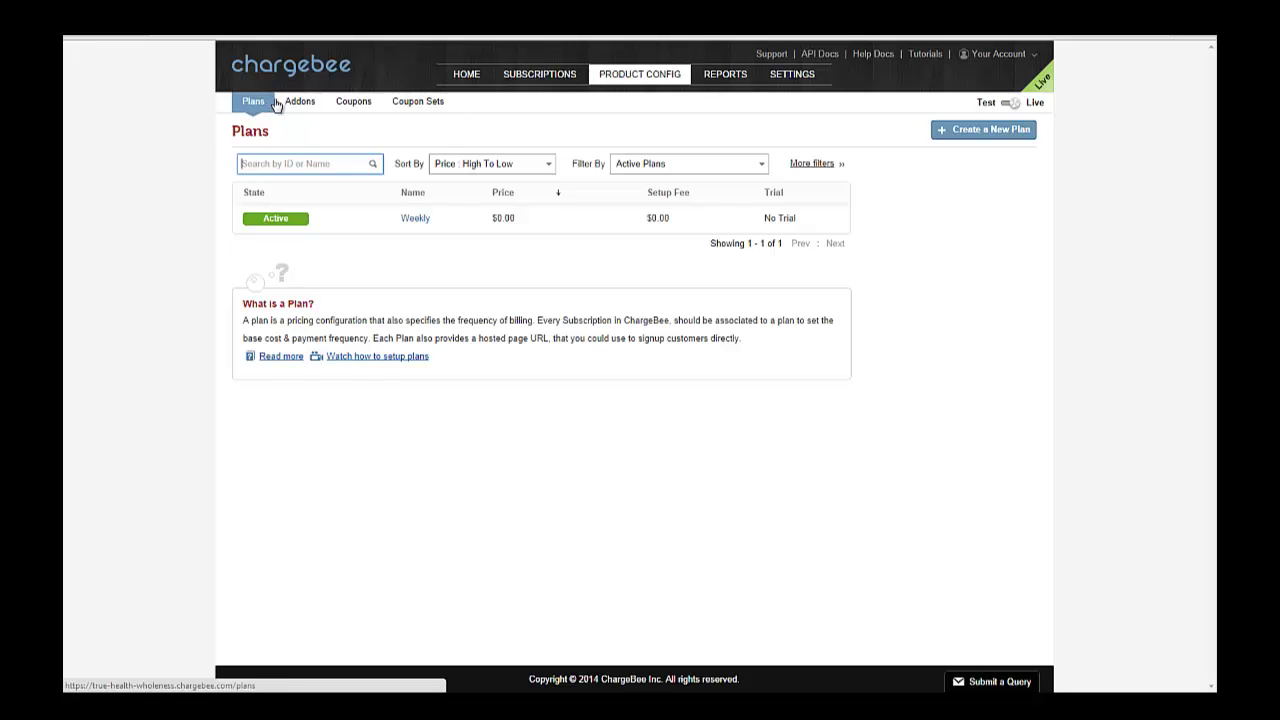
click(305, 108)
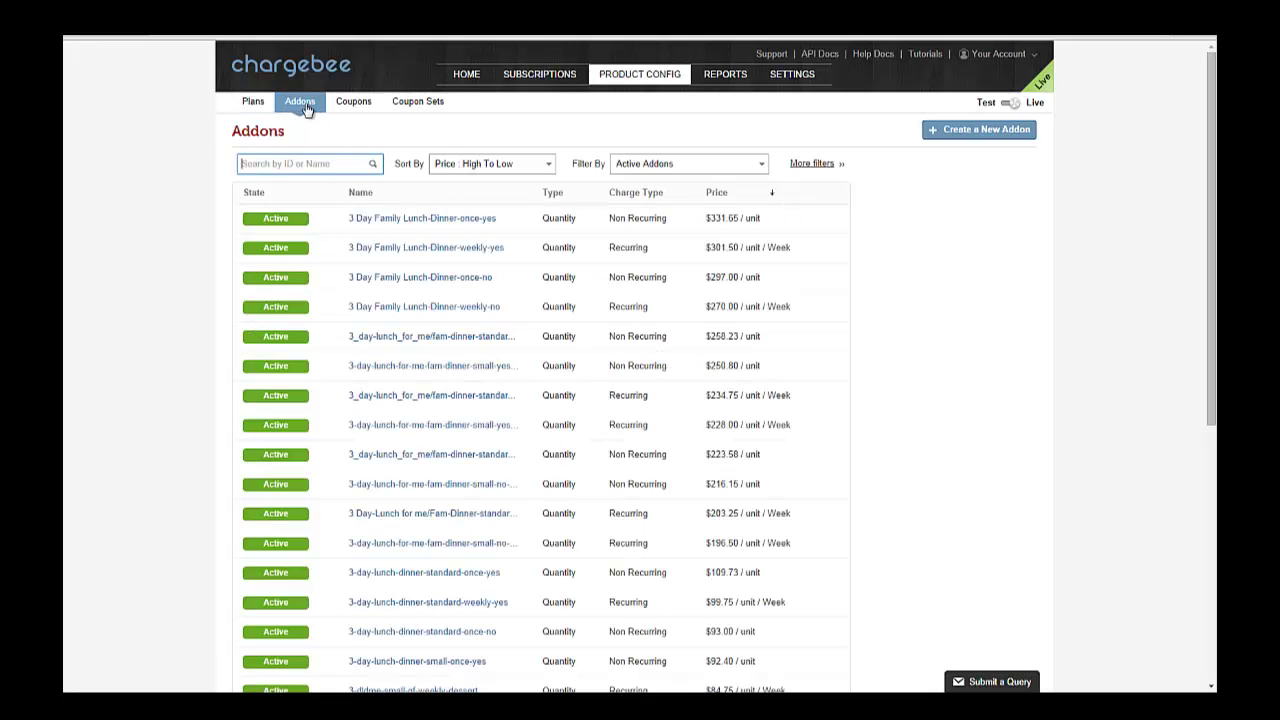
click(953, 135)
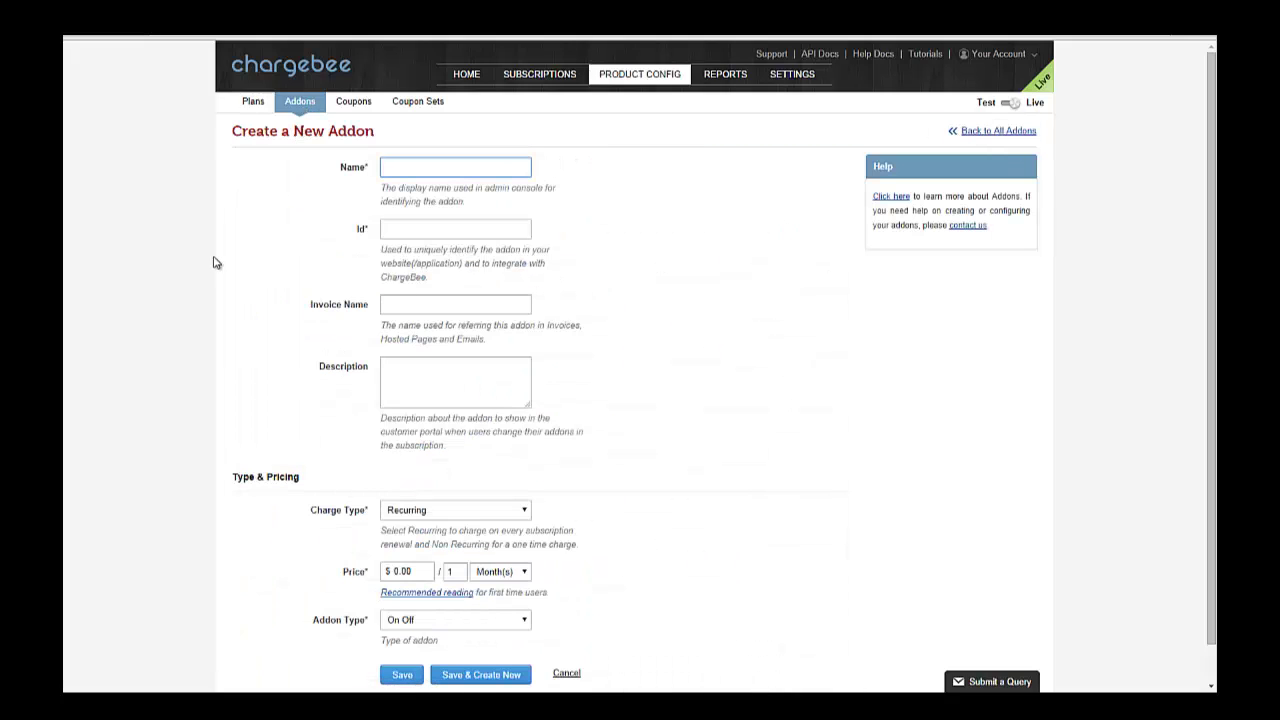
Paste the copied ID 3-dldme-small-gf-weekly-juices as the new addon's name, ID and invoice name.
right_click(429, 166)
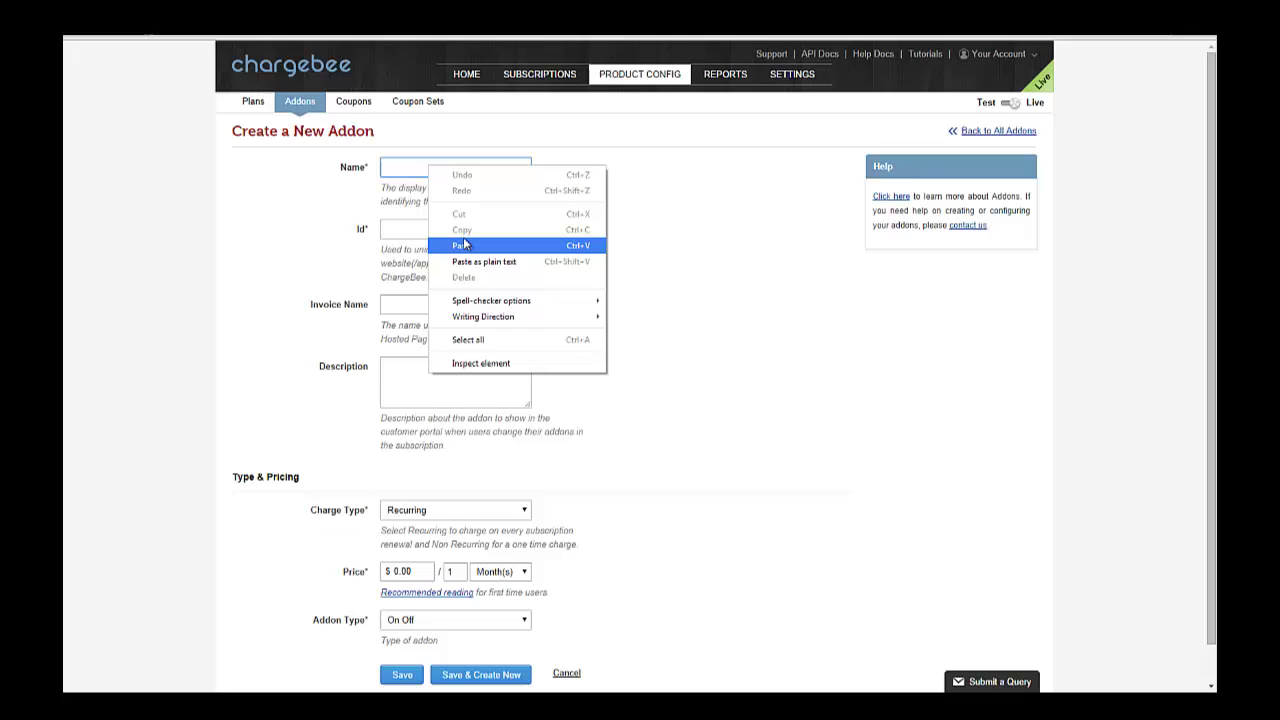
click(467, 246)
click(411, 229)
right_click(411, 229)
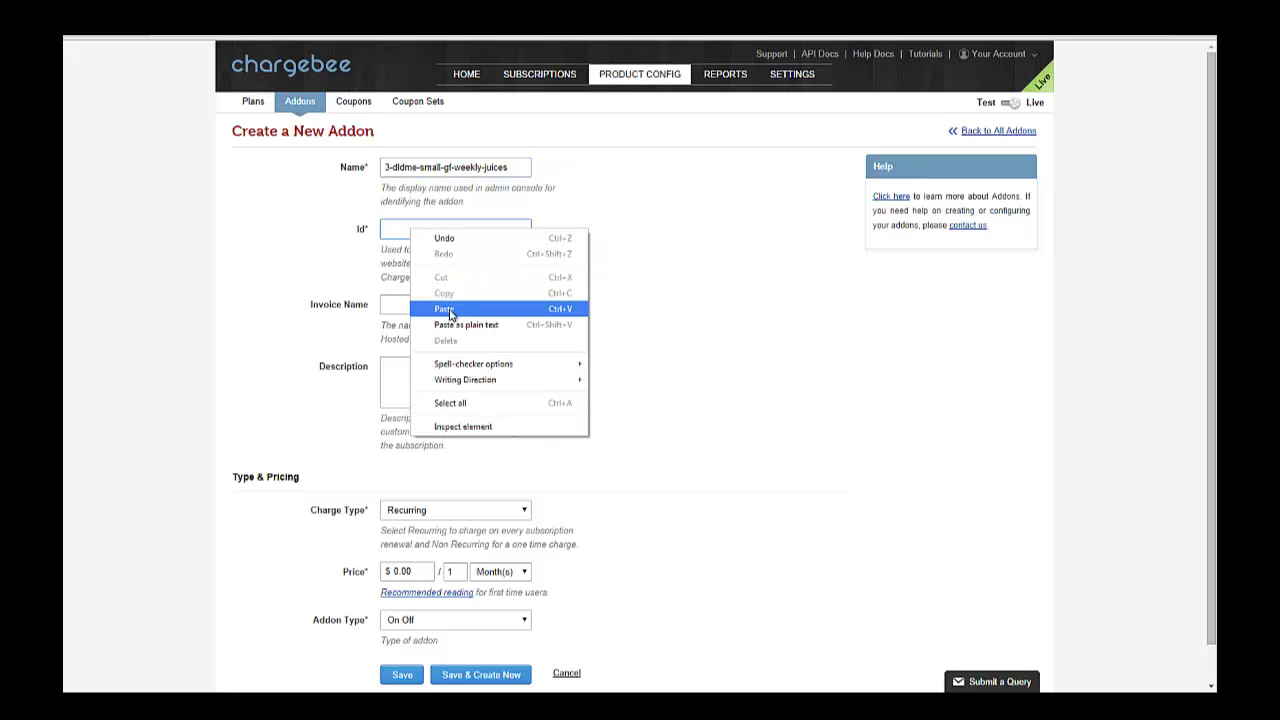
click(452, 314)
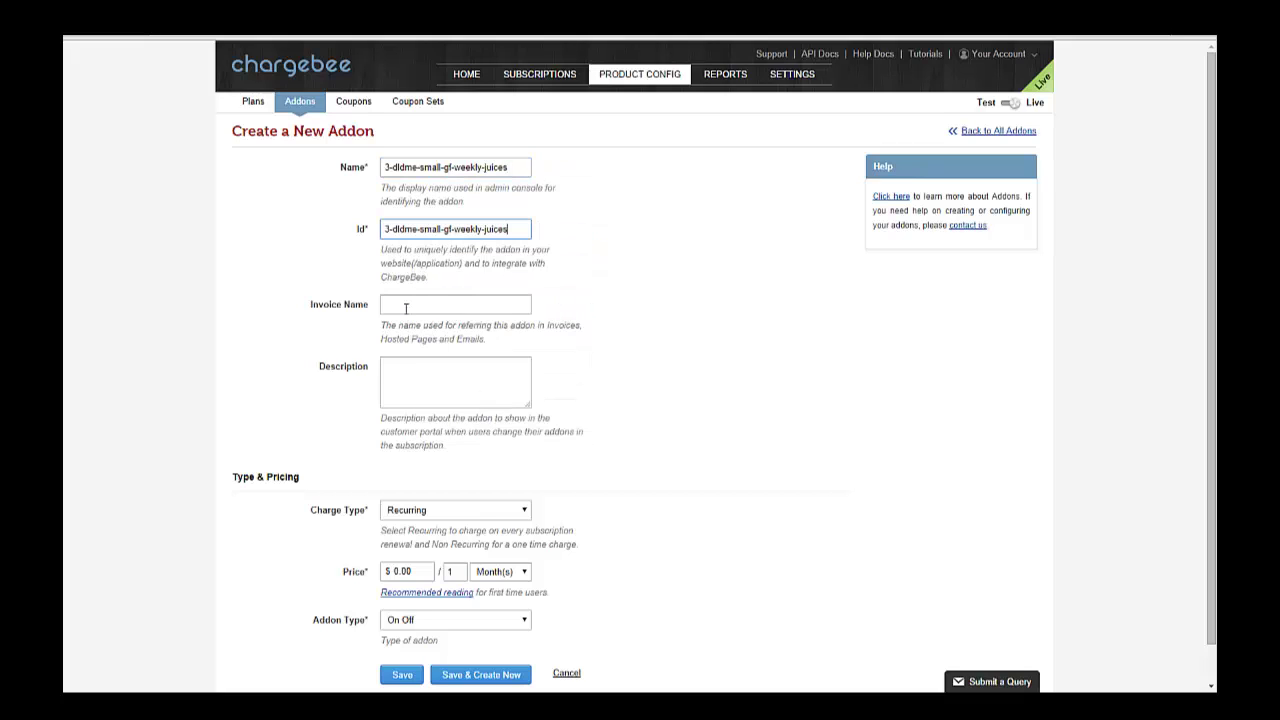
click(406, 306)
right_click(408, 306)
click(432, 394)
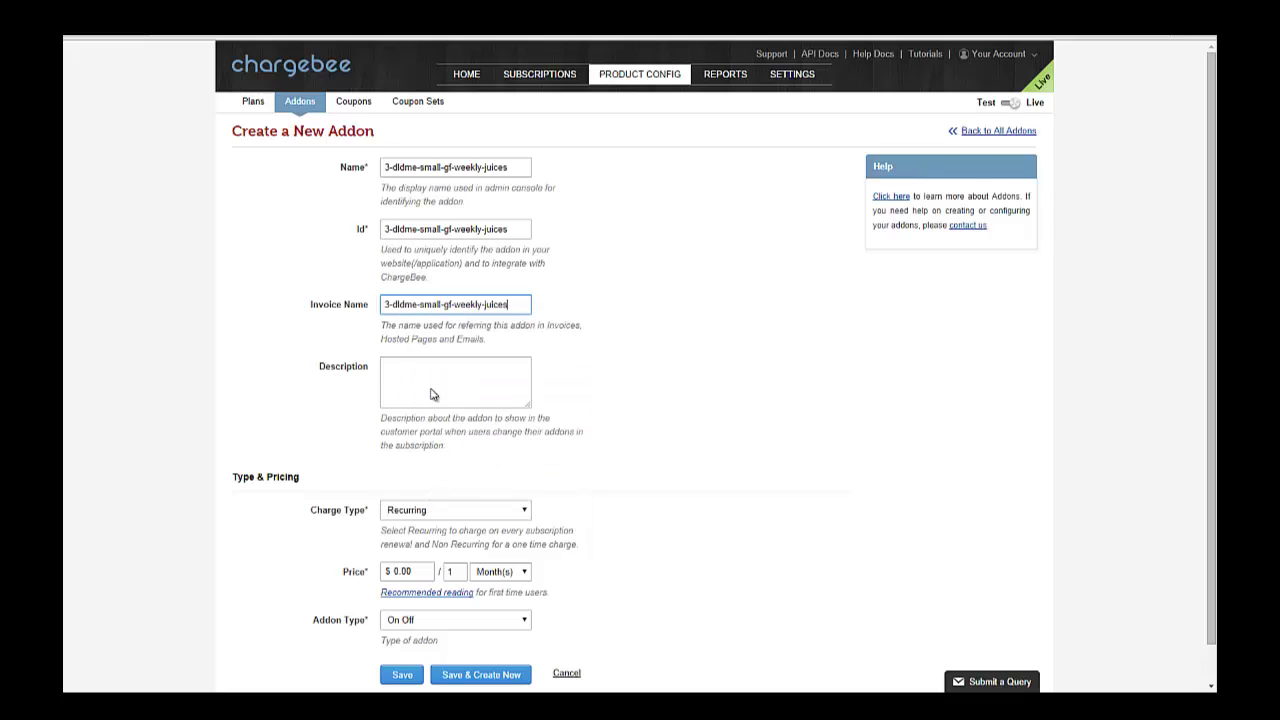
Check the variant's price on the Shopify product page and set the addon's recurring price to $84.75 per 1 week.
scroll(432, 394, down, 1)
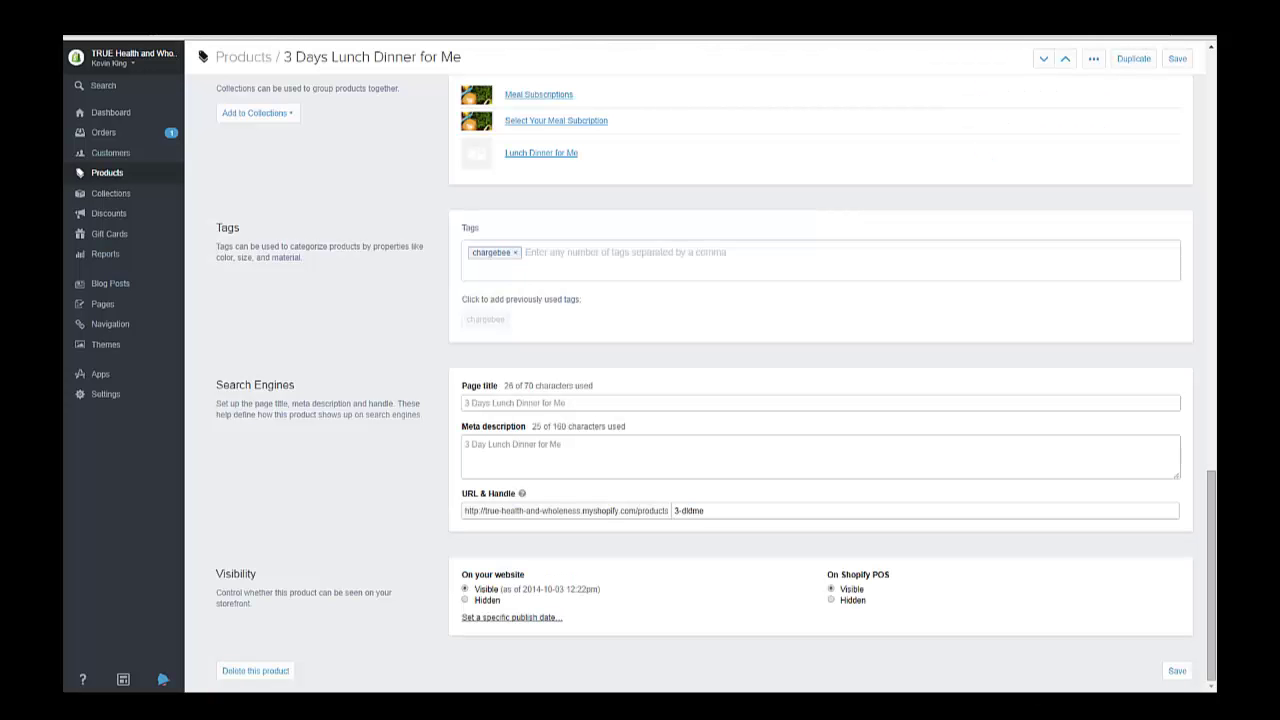
scroll(396, 235, up, 15)
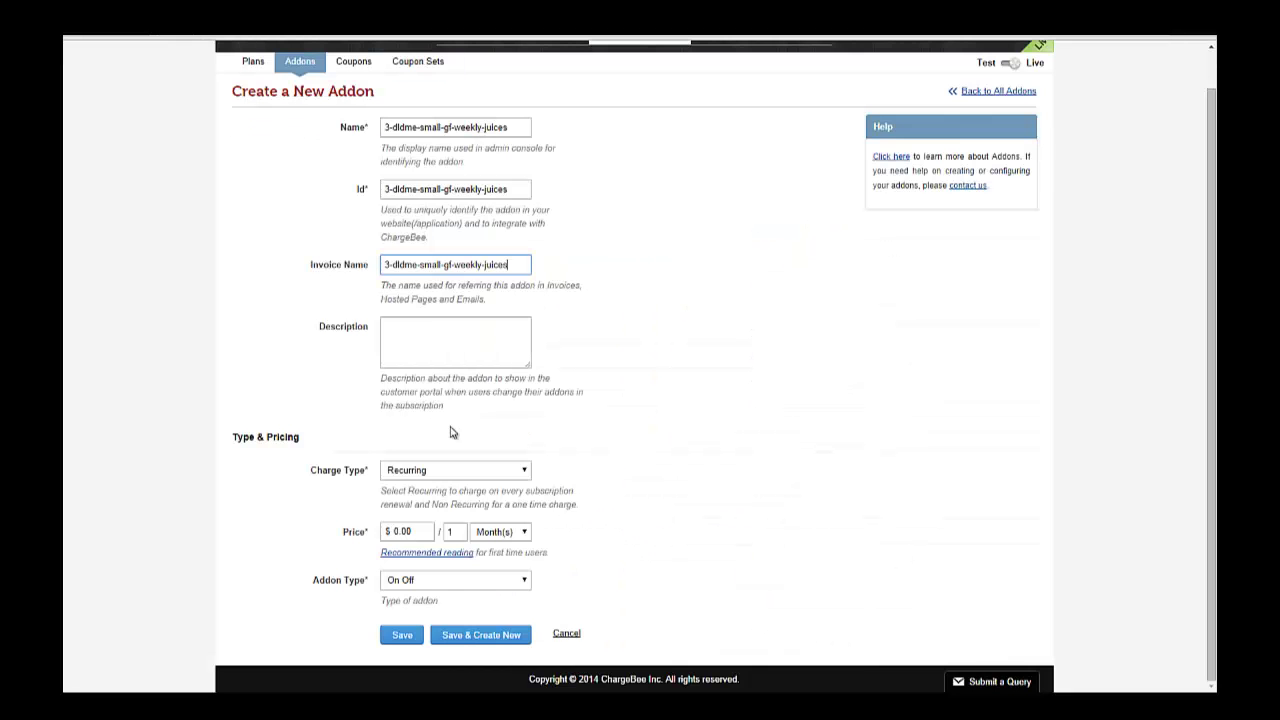
drag(421, 531, 321, 519)
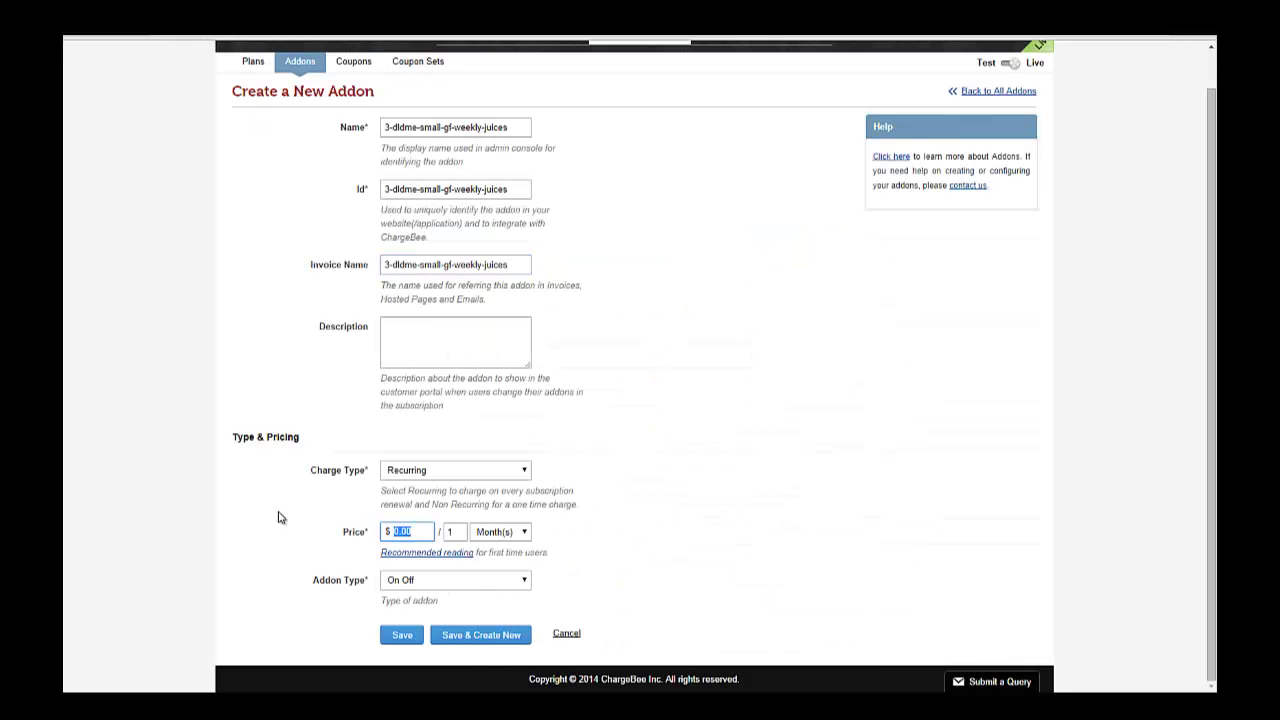
text(84.75)
click(520, 533)
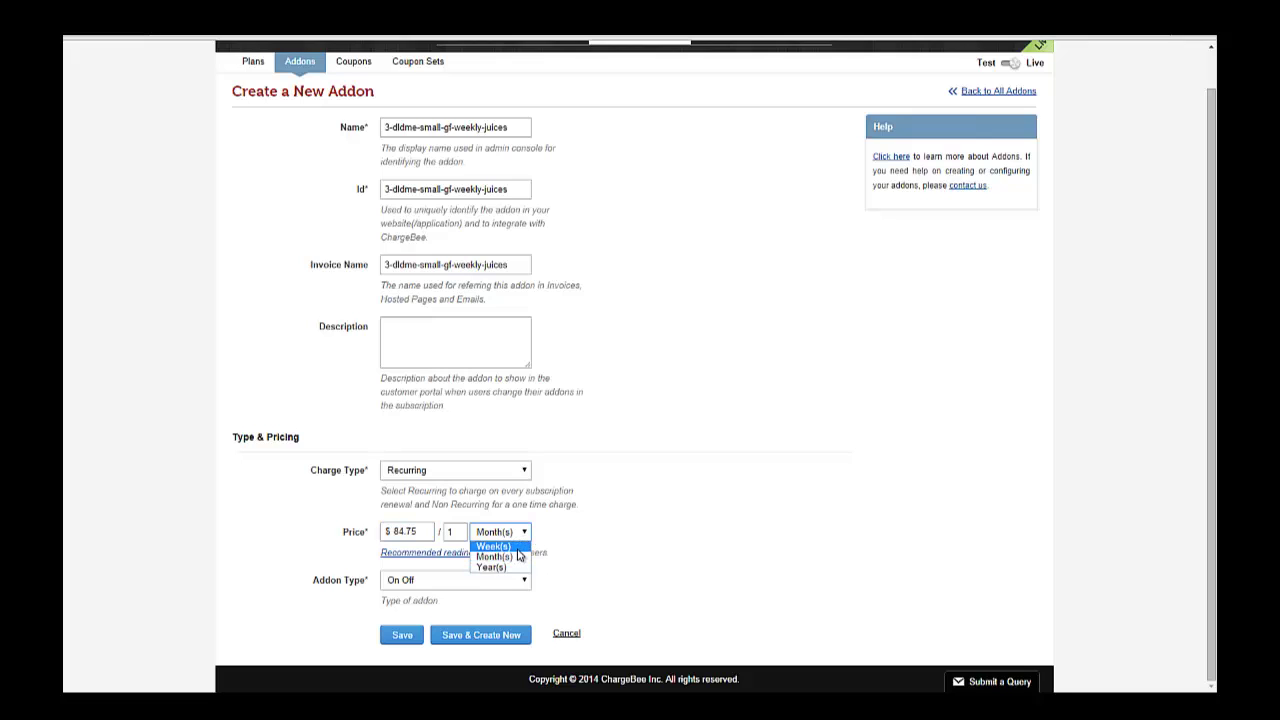
click(517, 549)
key(Up)
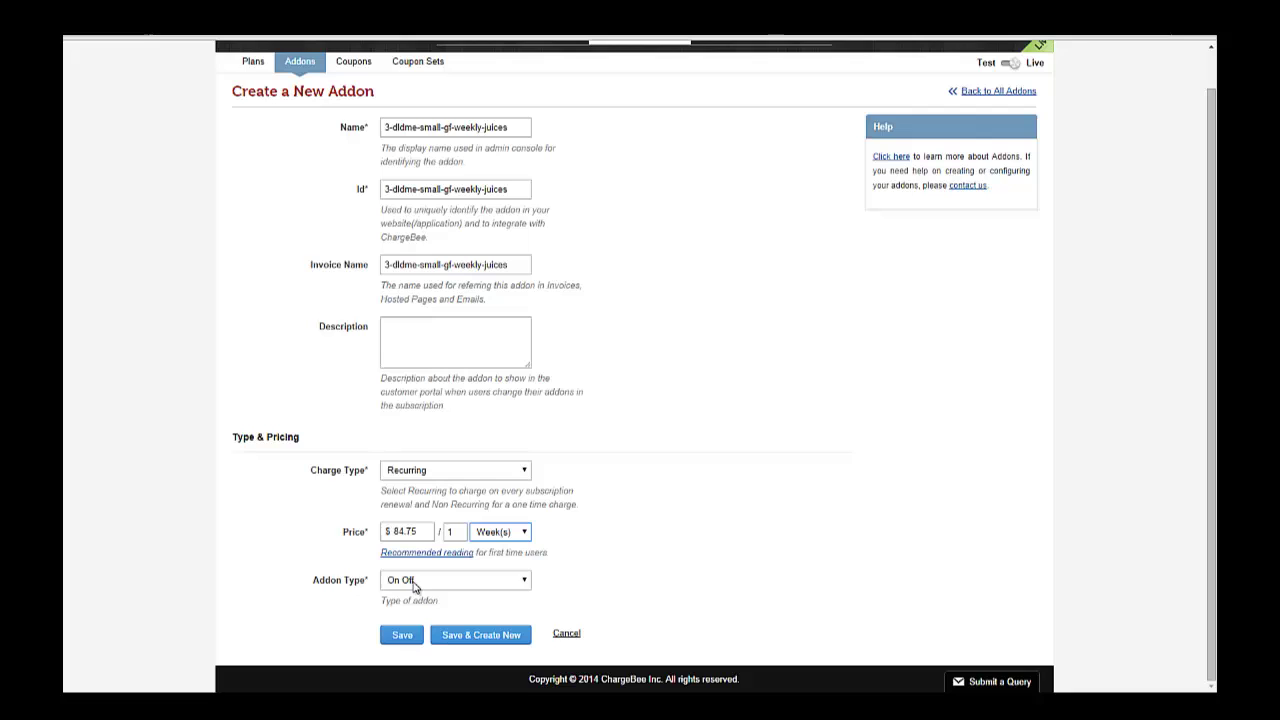
Set the addon type to Quantity and save the new addon.
click(428, 589)
click(418, 607)
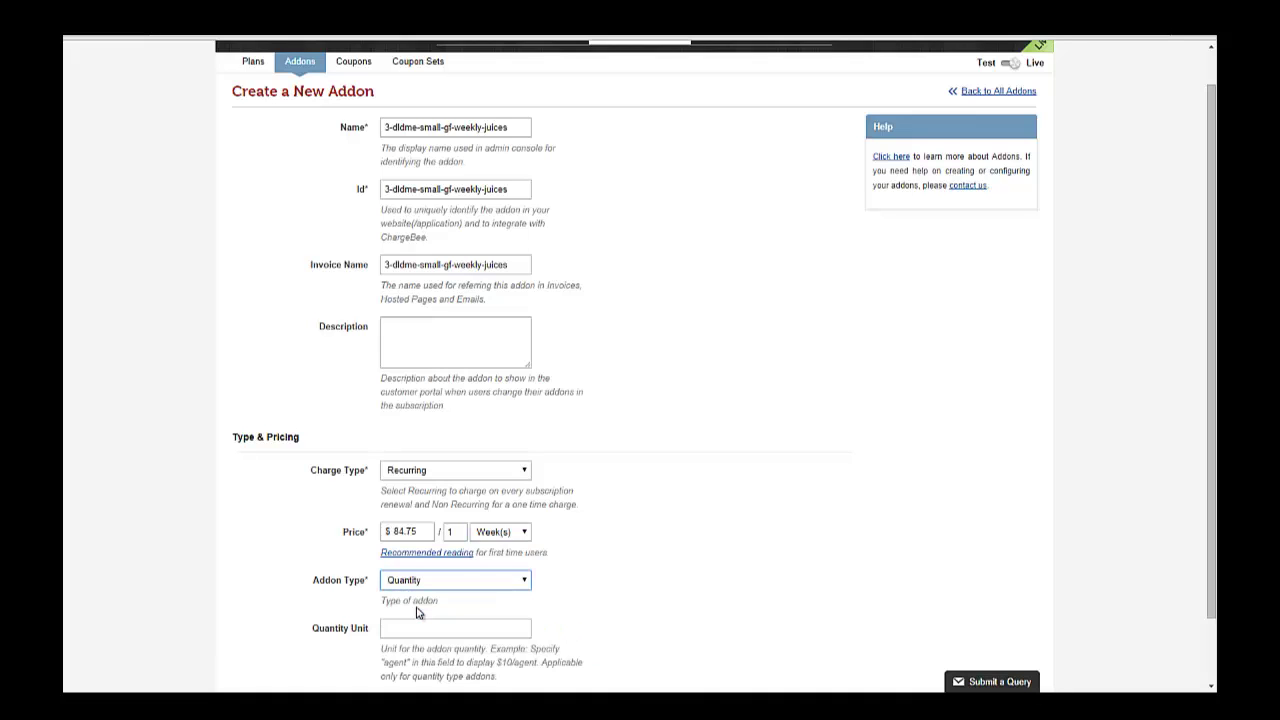
scroll(418, 612, down, 2)
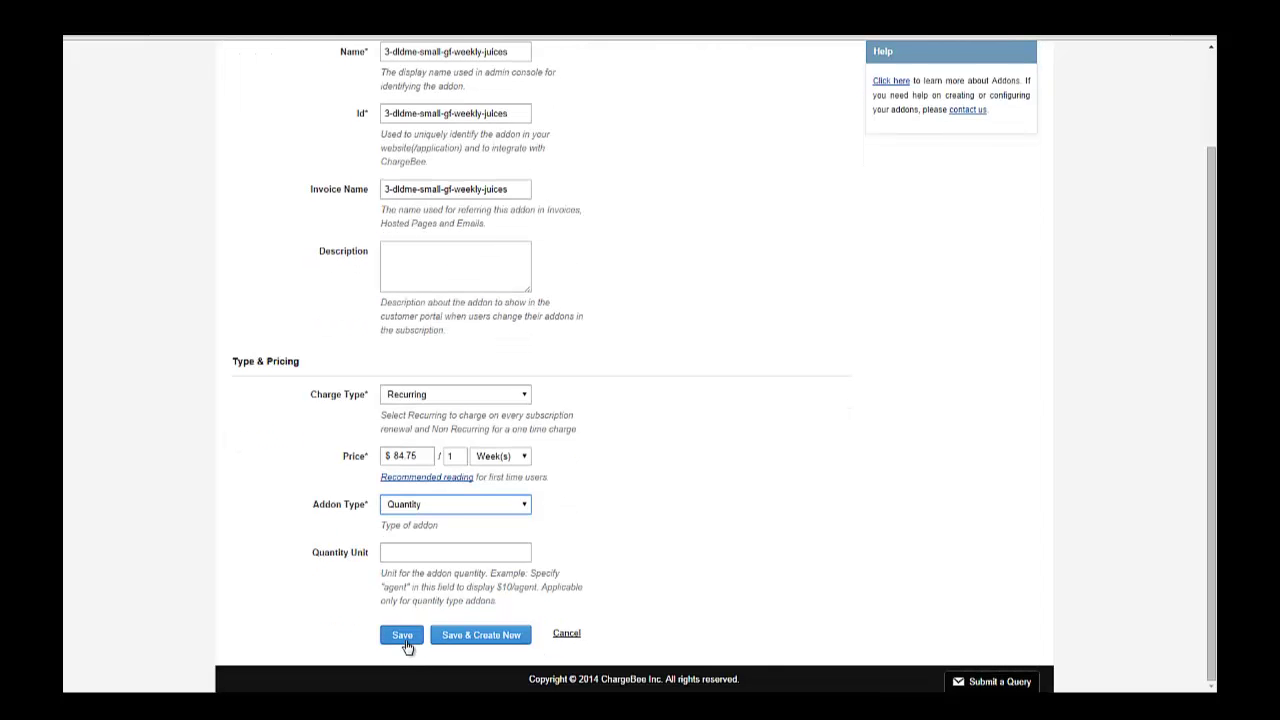
click(405, 645)
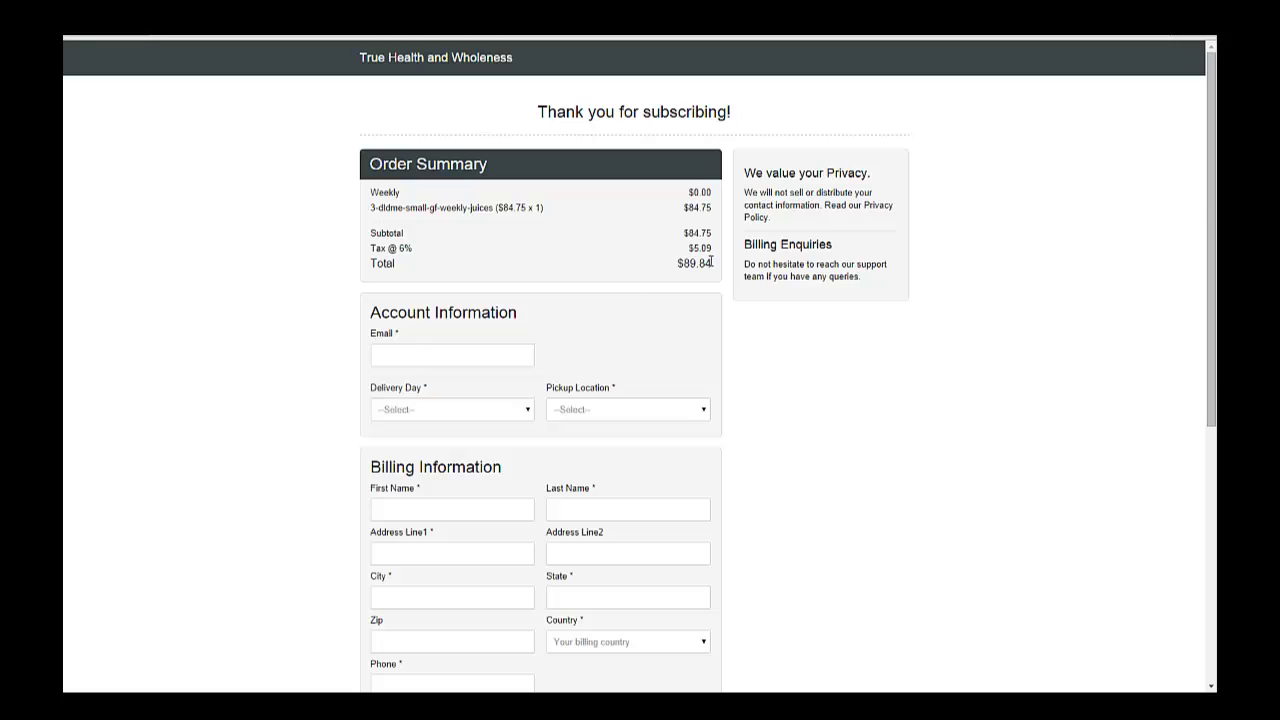
Switch to the subscription checkout page for the Juices variant and review its order summary and customer information sections.
scroll(714, 276, down, 4)
scroll(714, 276, down, 1)
scroll(714, 276, up, 5)
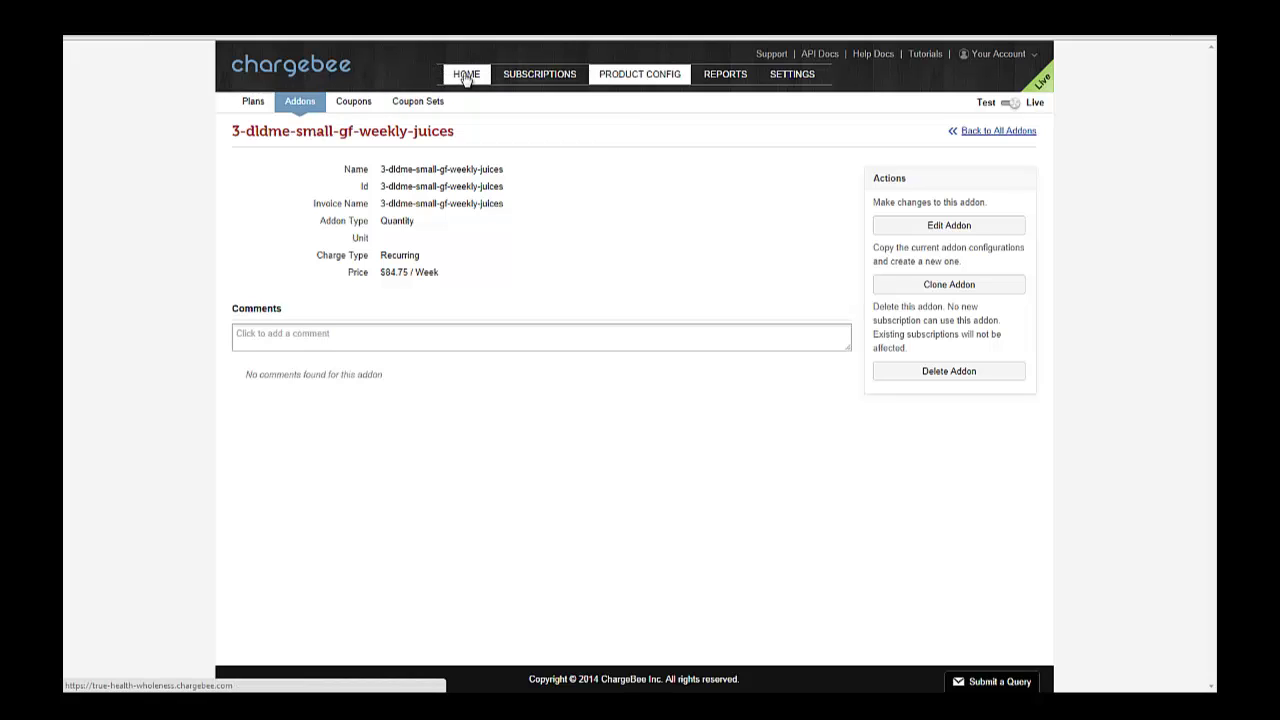
Open the ChargeBee settings, and return to the checkout page to review its account and billing fields.
click(792, 76)
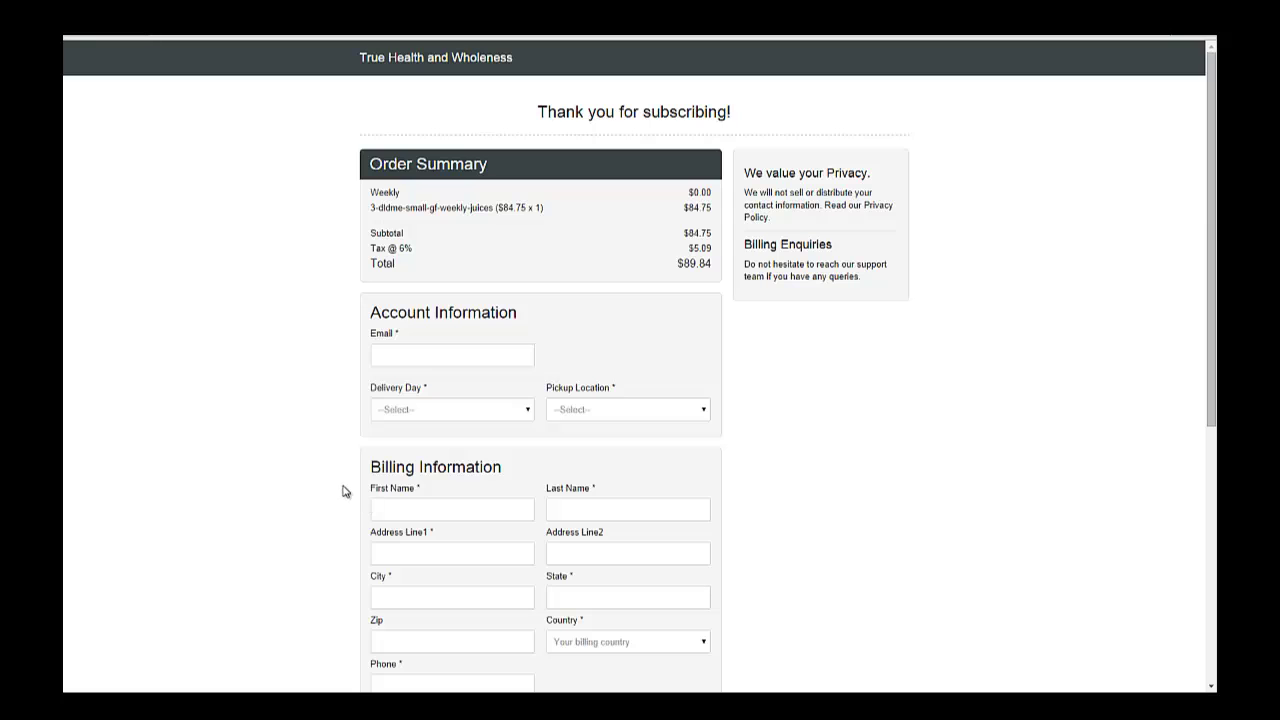
scroll(343, 491, down, 3)
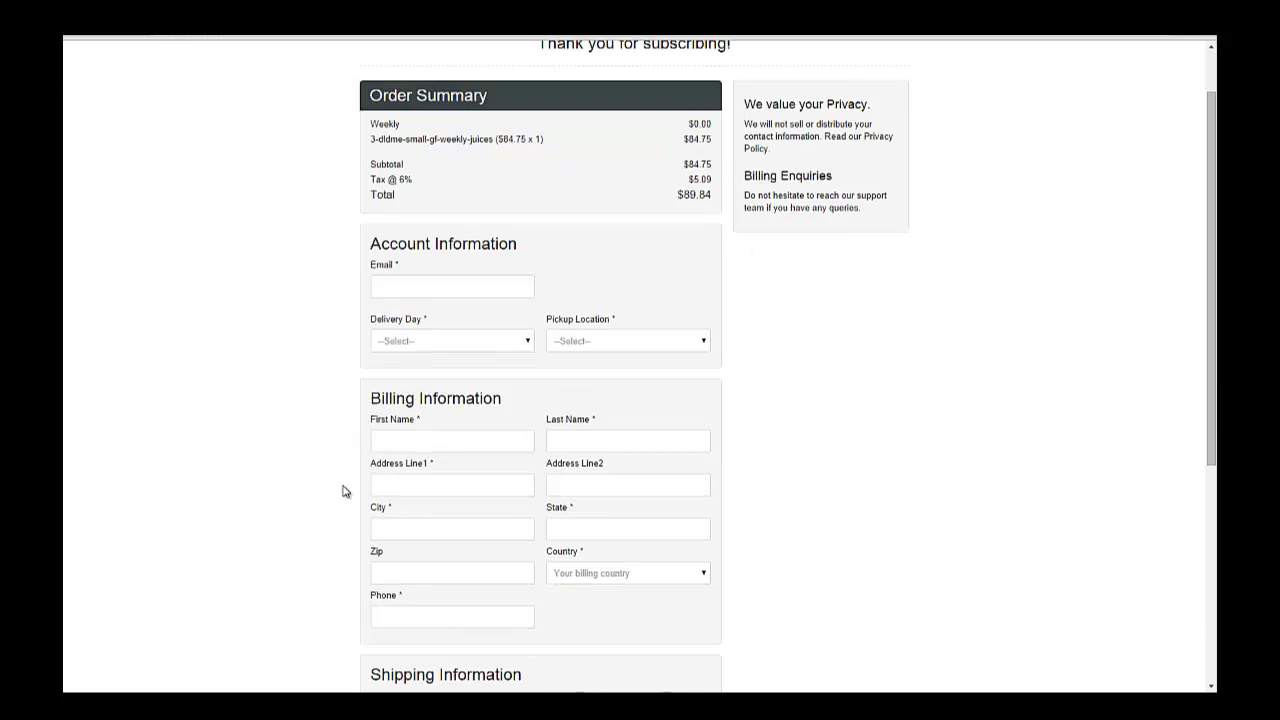
scroll(343, 491, up, 3)
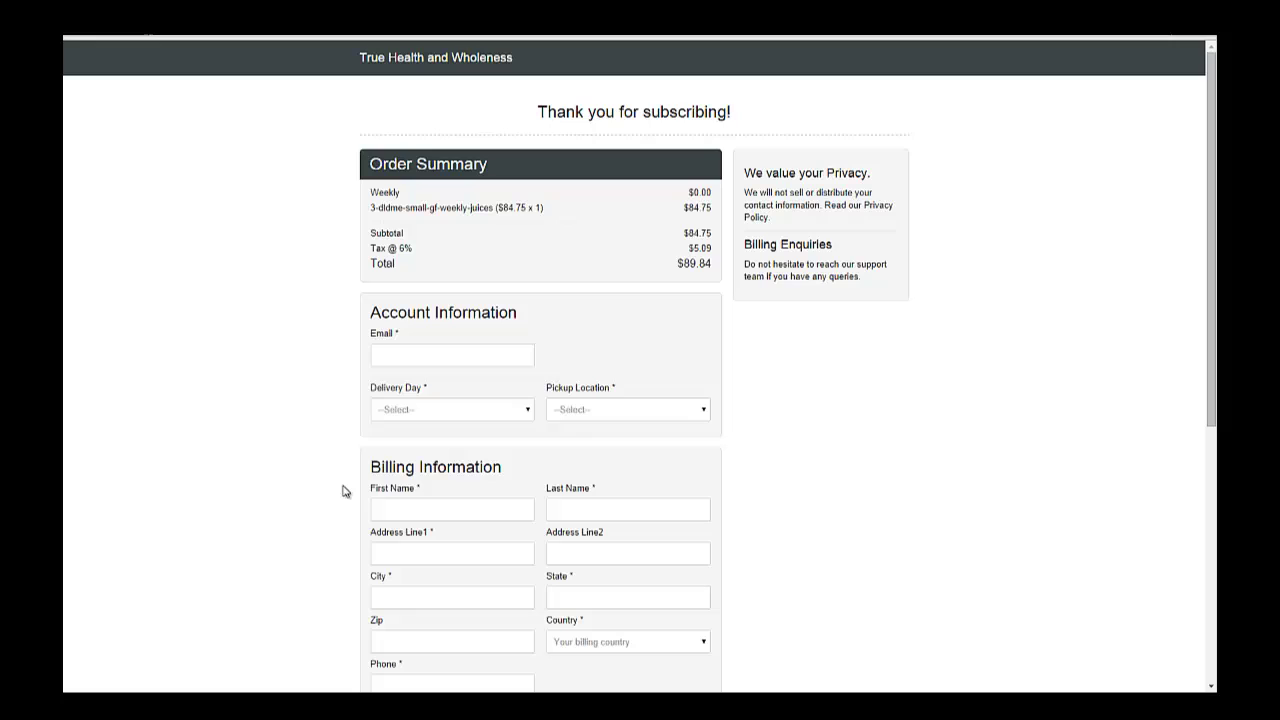